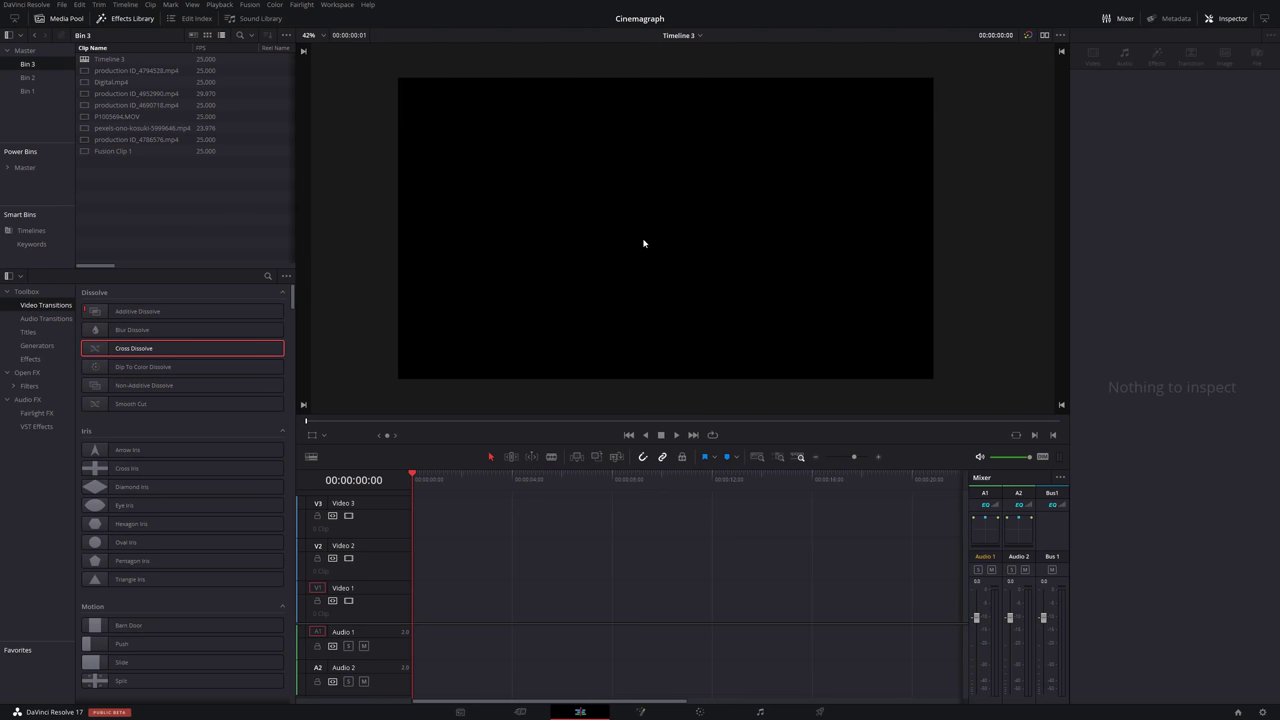
Place P1005694.MOV on Video 1 and delete its audio from Audio 1
{"action": "left_click_drag", "start_coordinate": [120, 116], "coordinate": [421, 611]}
{"action": "left_click_drag", "start_coordinate": [440, 481], "coordinate": [588, 485]}
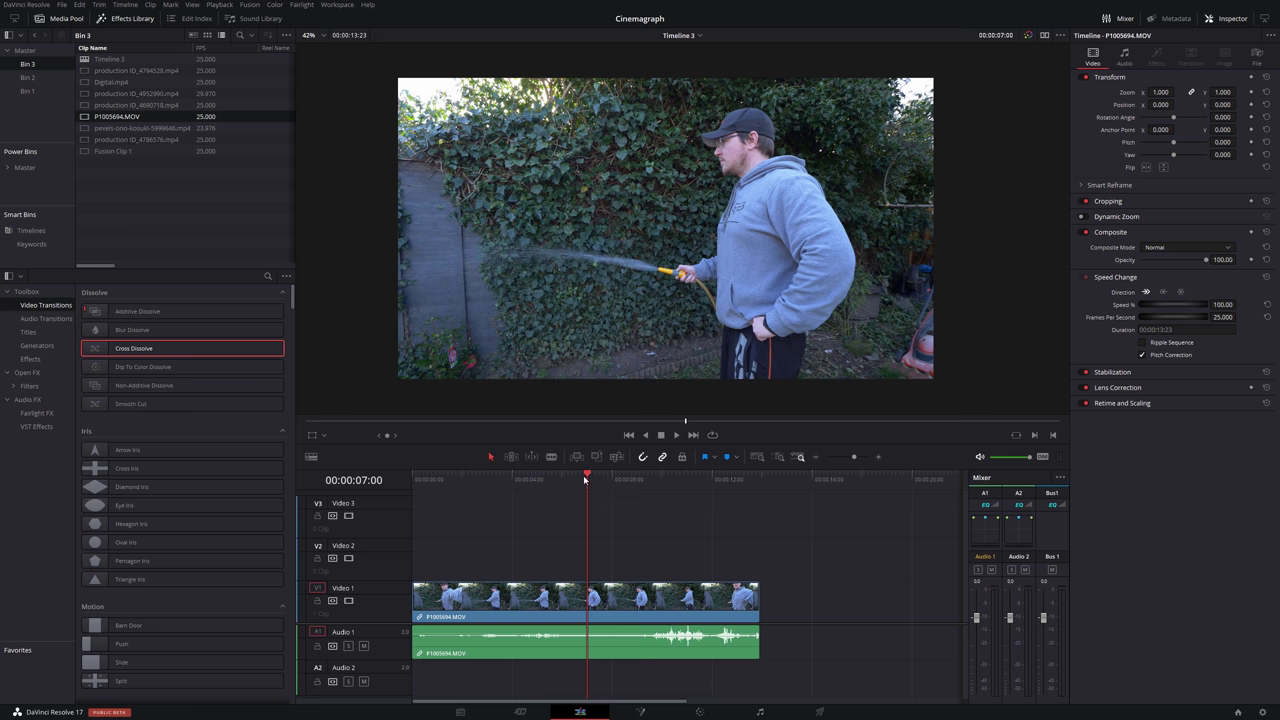
{"action": "left_click", "coordinate": [598, 657]}
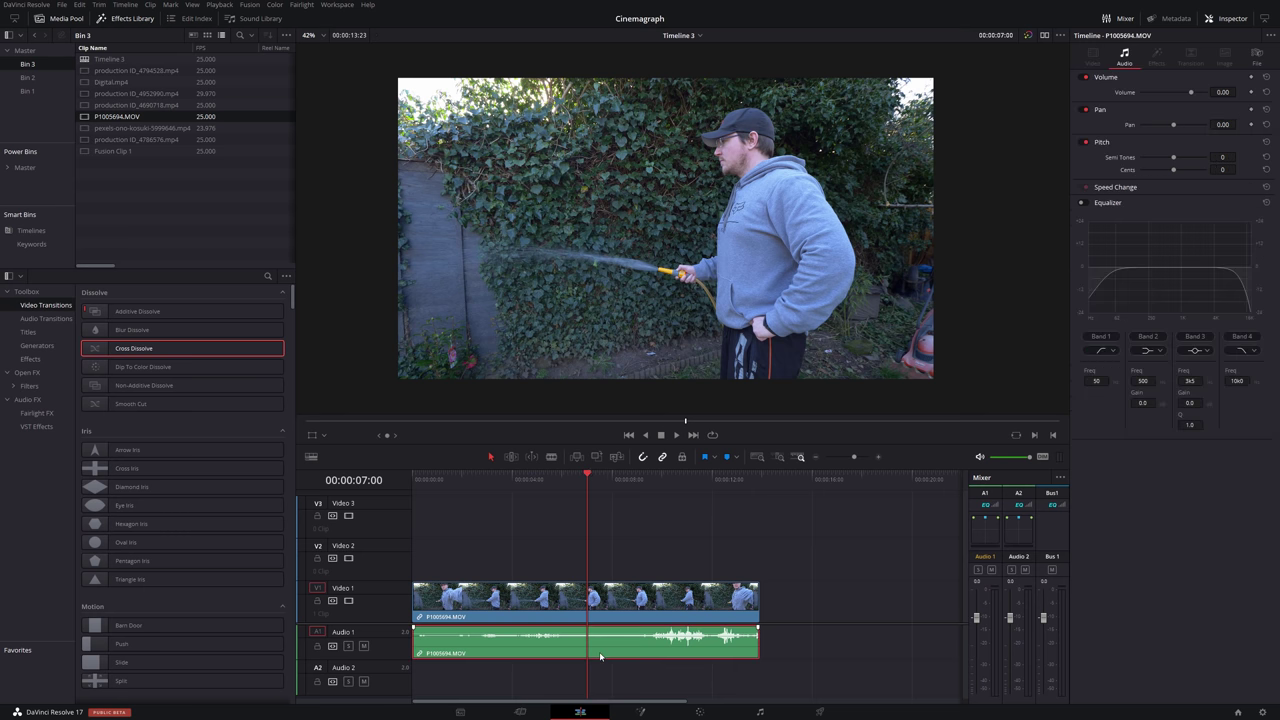
{"action": "left_click", "coordinate": [804, 661]}
{"action": "left_click", "coordinate": [611, 656], "text": "alt"}
{"action": "key", "text": "Delete"}
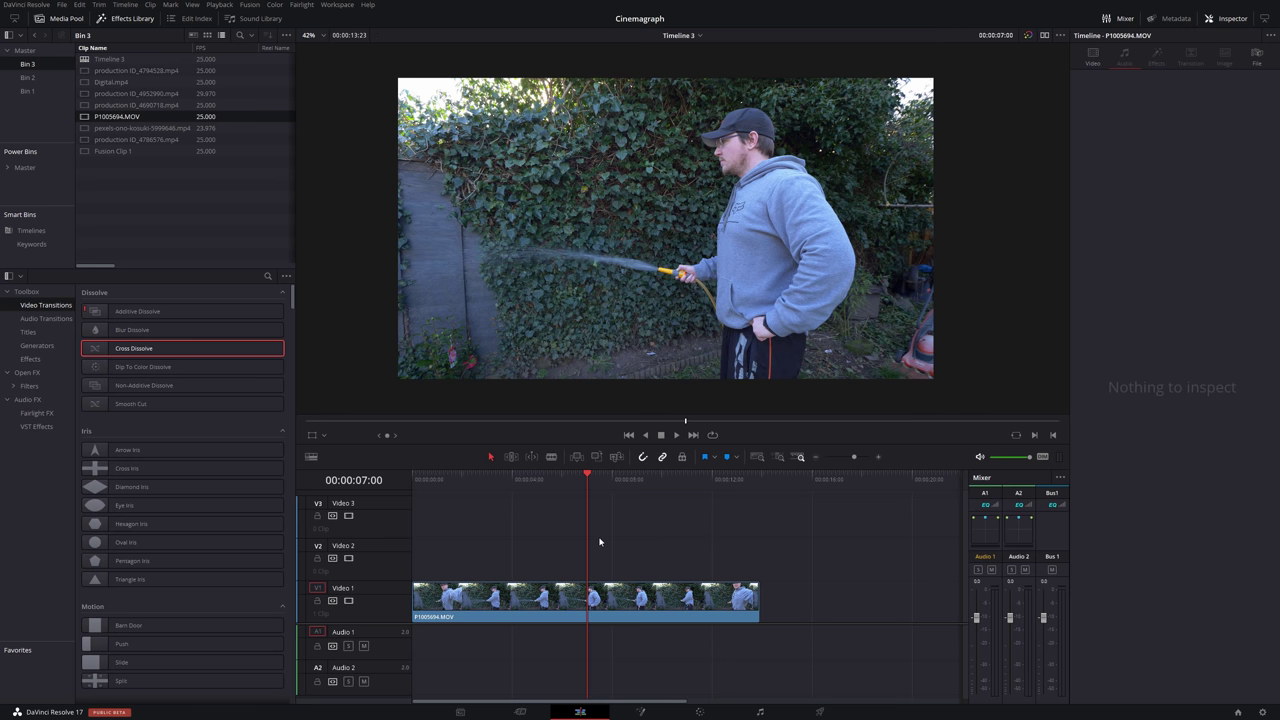
Scrub to the freeze point near 00:00:07:04 and select the hose clip on Video 1
{"action": "mouse_move", "coordinate": [590, 484]}
{"action": "left_mouse_down"}
{"action": "mouse_move", "coordinate": [466, 481]}
{"action": "mouse_move", "coordinate": [620, 481]}
{"action": "mouse_move", "coordinate": [592, 481]}
{"action": "left_mouse_up"}
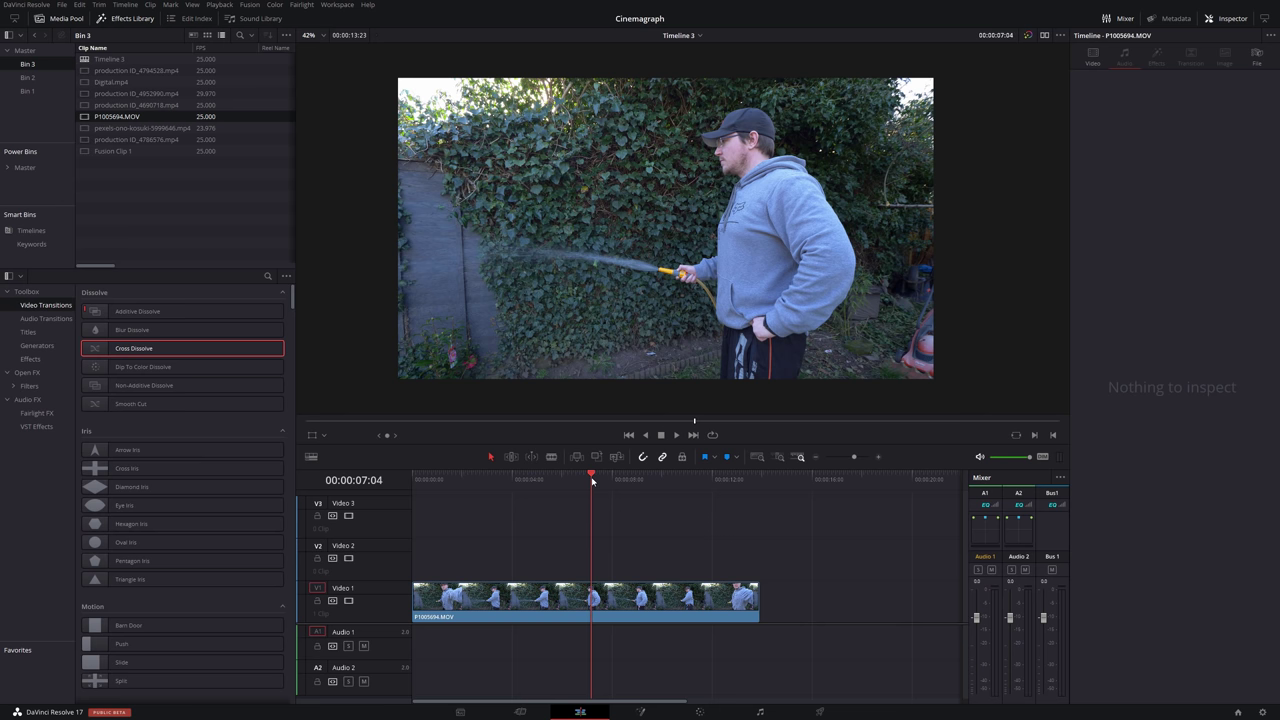
{"action": "left_click", "coordinate": [603, 602]}
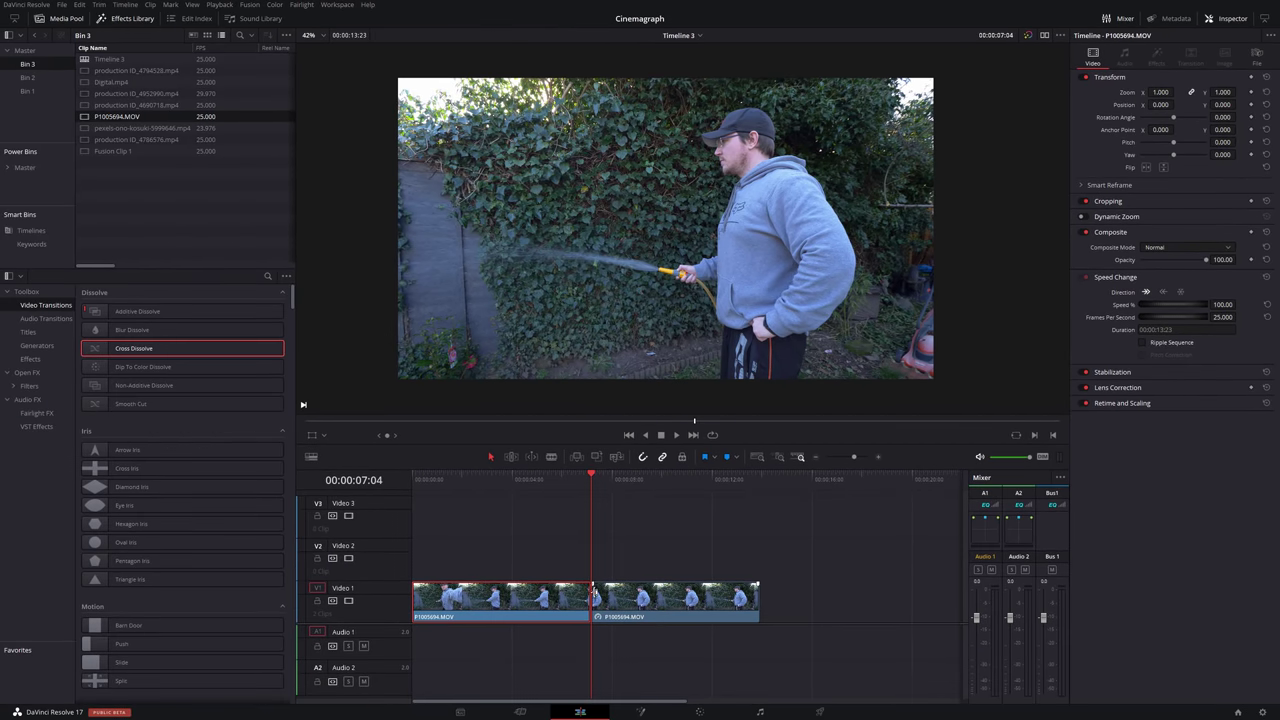
Raise the frozen piece onto Video 2, lengthen the Video 1 clip beneath it, and select the V2 clip
{"action": "mouse_move", "coordinate": [587, 491]}
{"action": "left_mouse_down"}
{"action": "mouse_move", "coordinate": [472, 491]}
{"action": "mouse_move", "coordinate": [698, 493]}
{"action": "mouse_move", "coordinate": [602, 493]}
{"action": "left_mouse_up"}
{"action": "left_click_drag", "start_coordinate": [623, 604], "coordinate": [413, 556]}
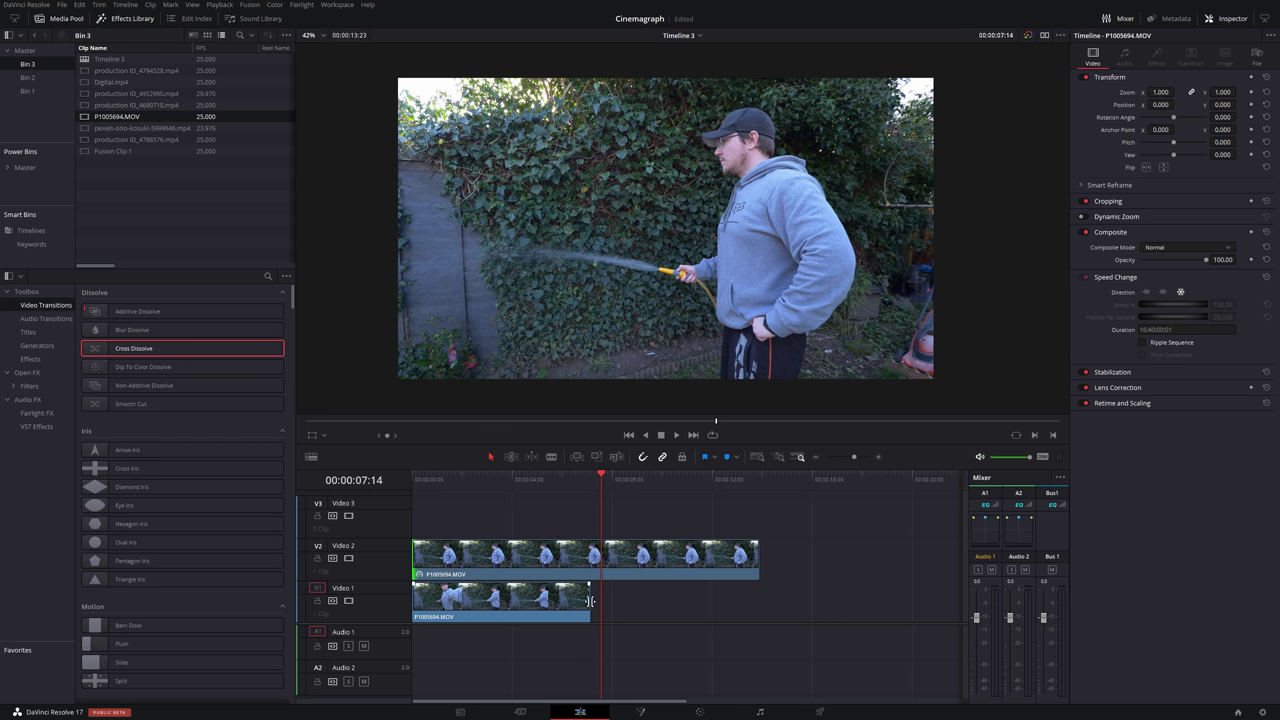
{"action": "left_click_drag", "start_coordinate": [590, 600], "coordinate": [760, 600]}
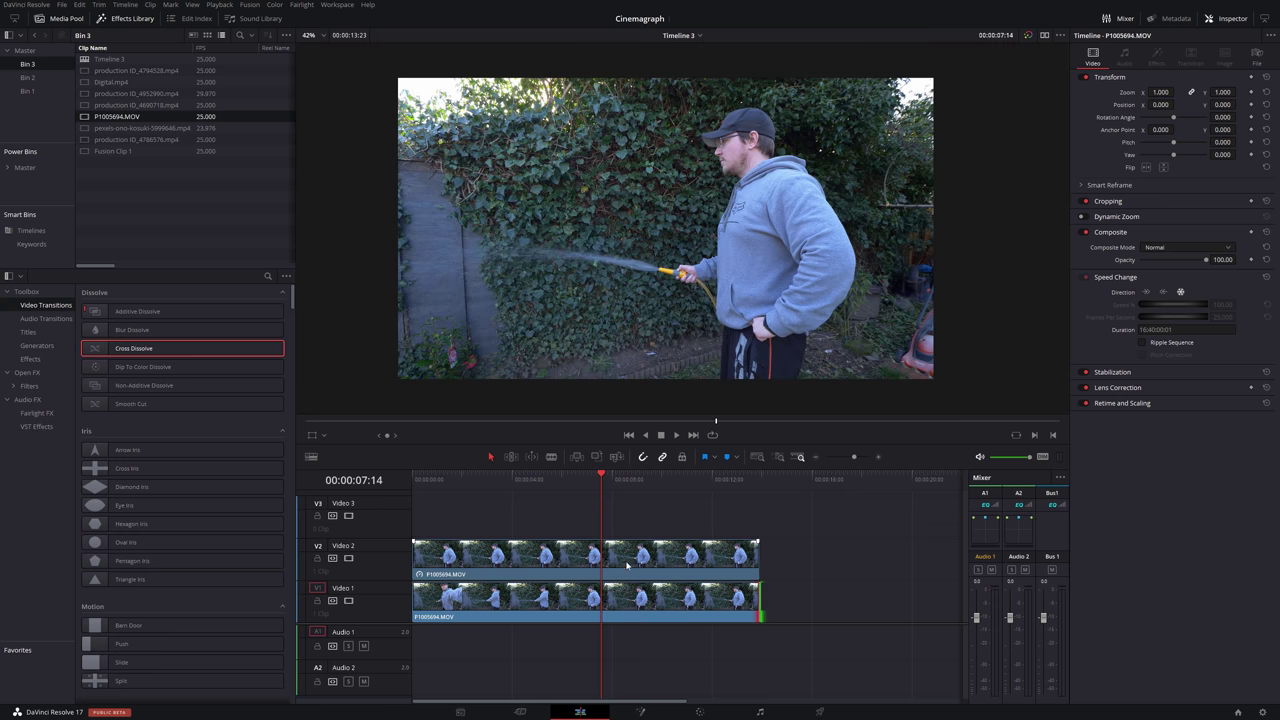
{"action": "left_click", "coordinate": [563, 565]}
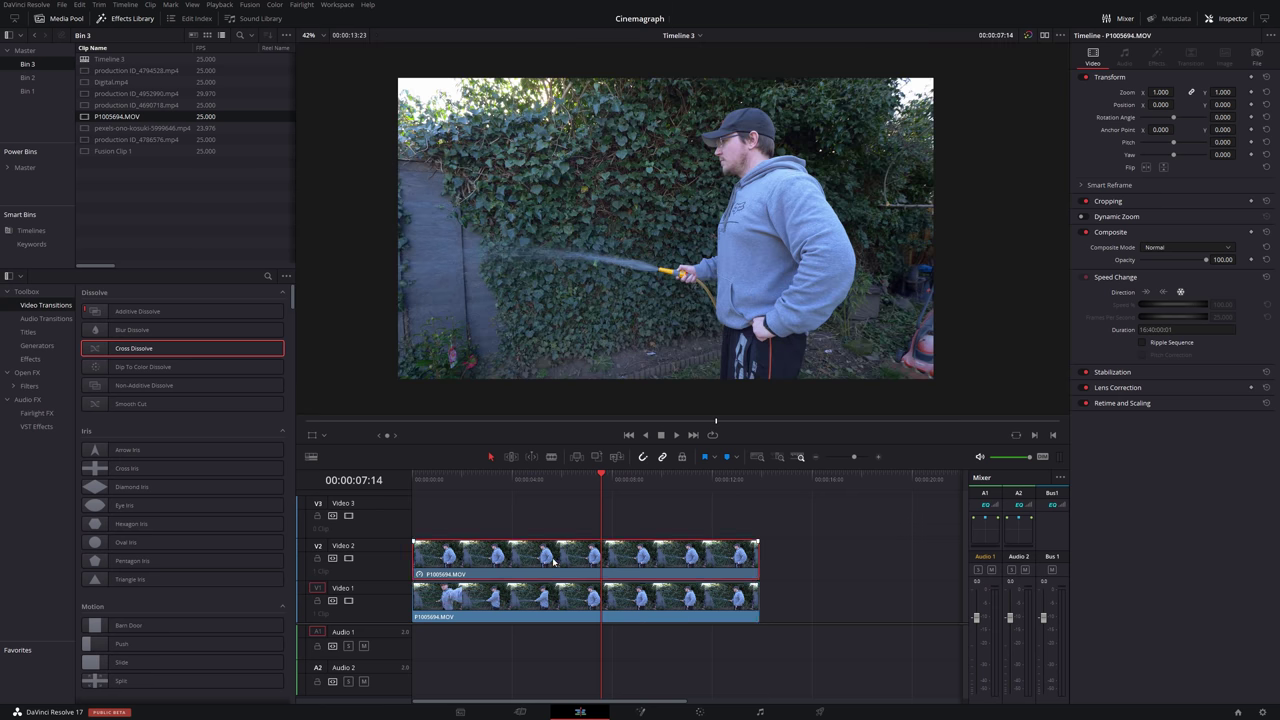
Open the frozen V2 clip on the Color page and add an alpha output to its node graph
{"action": "left_click", "coordinate": [699, 712]}
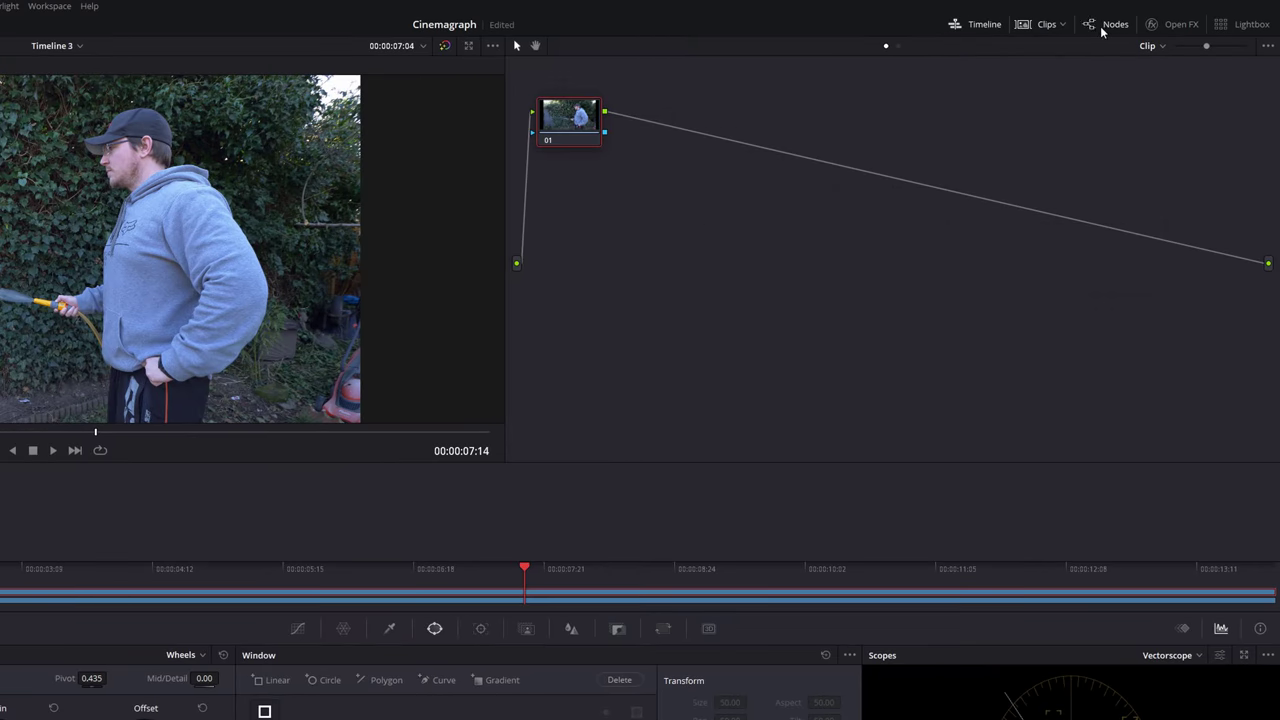
{"action": "left_click", "coordinate": [1112, 28]}
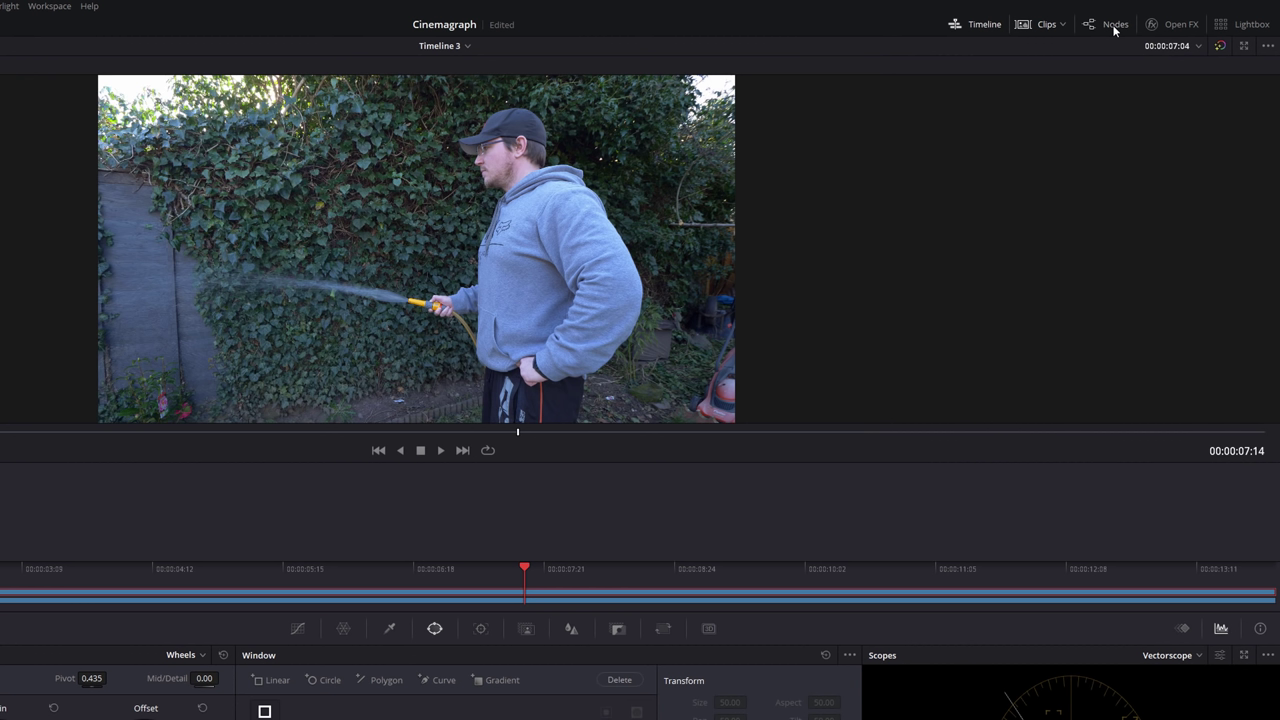
{"action": "left_click", "coordinate": [1114, 28]}
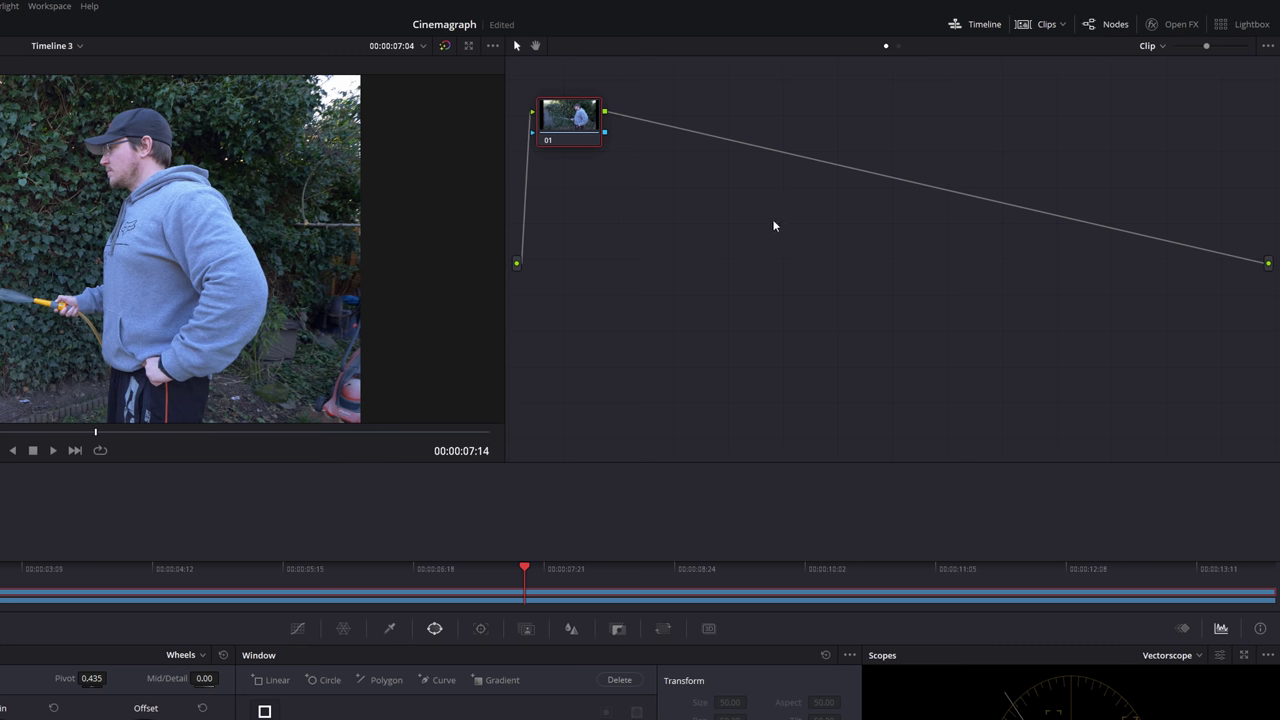
{"action": "right_click", "coordinate": [716, 212]}
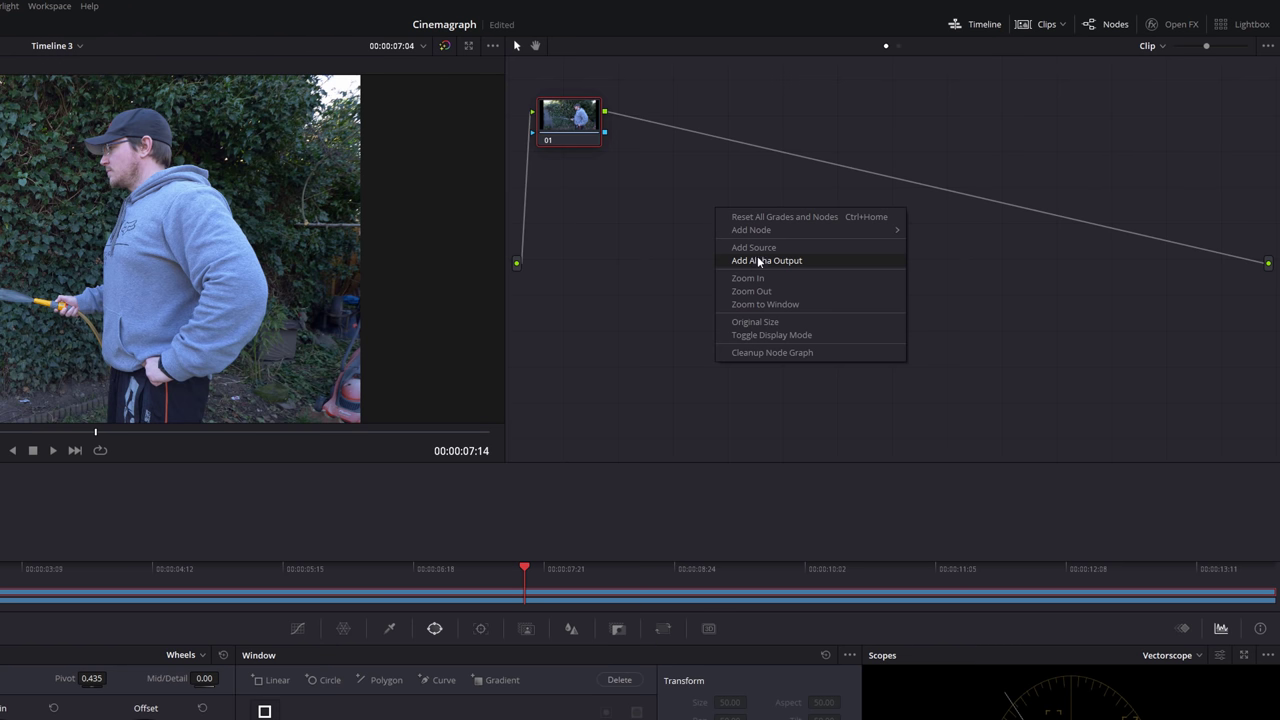
{"action": "left_click", "coordinate": [796, 262]}
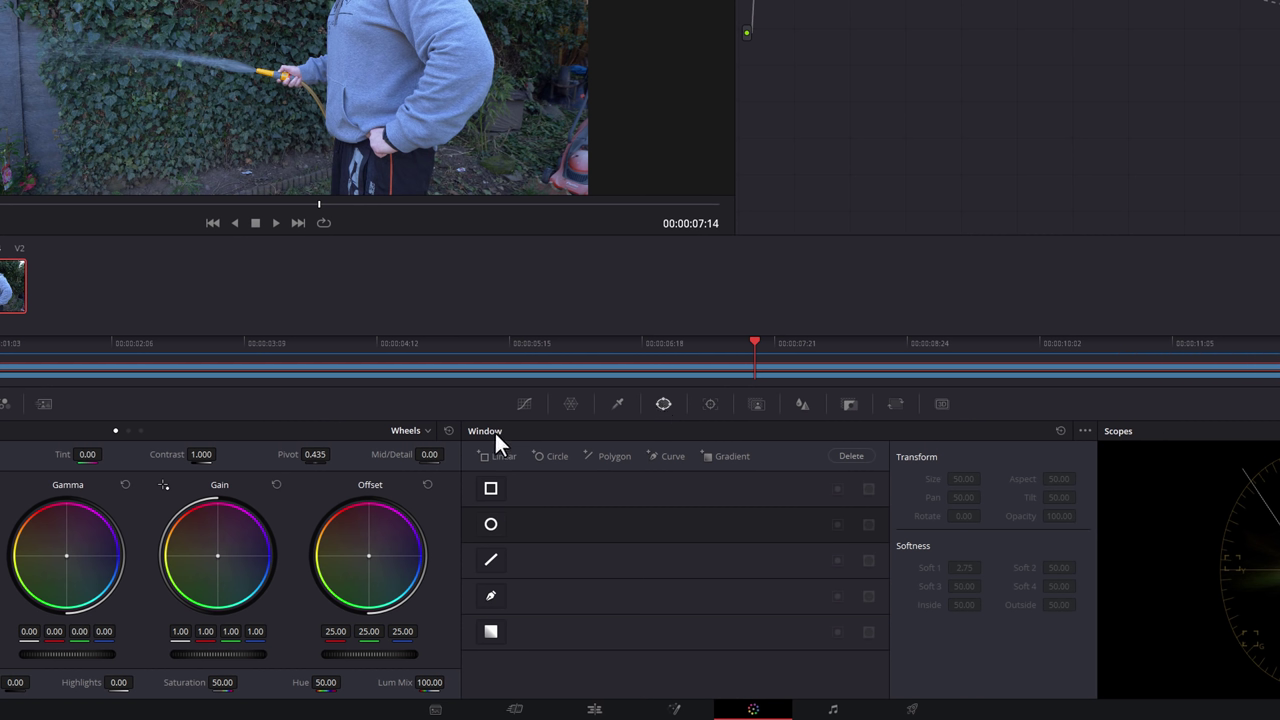
Enable the Curve pen window and zoom the viewer in on the hose spray
{"action": "left_click", "coordinate": [491, 596]}
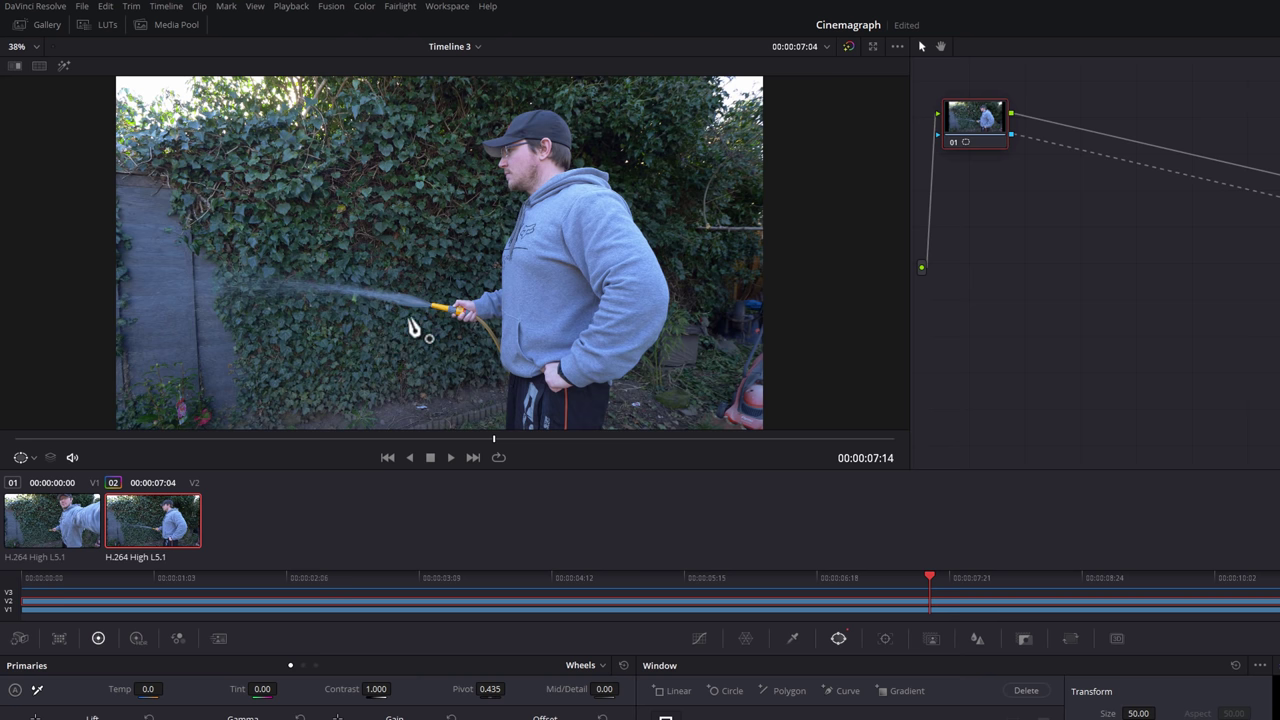
{"action": "scroll", "coordinate": [437, 323], "scroll_direction": "up", "scroll_amount": 1}
{"action": "scroll", "coordinate": [437, 323], "scroll_direction": "up", "scroll_amount": 4}
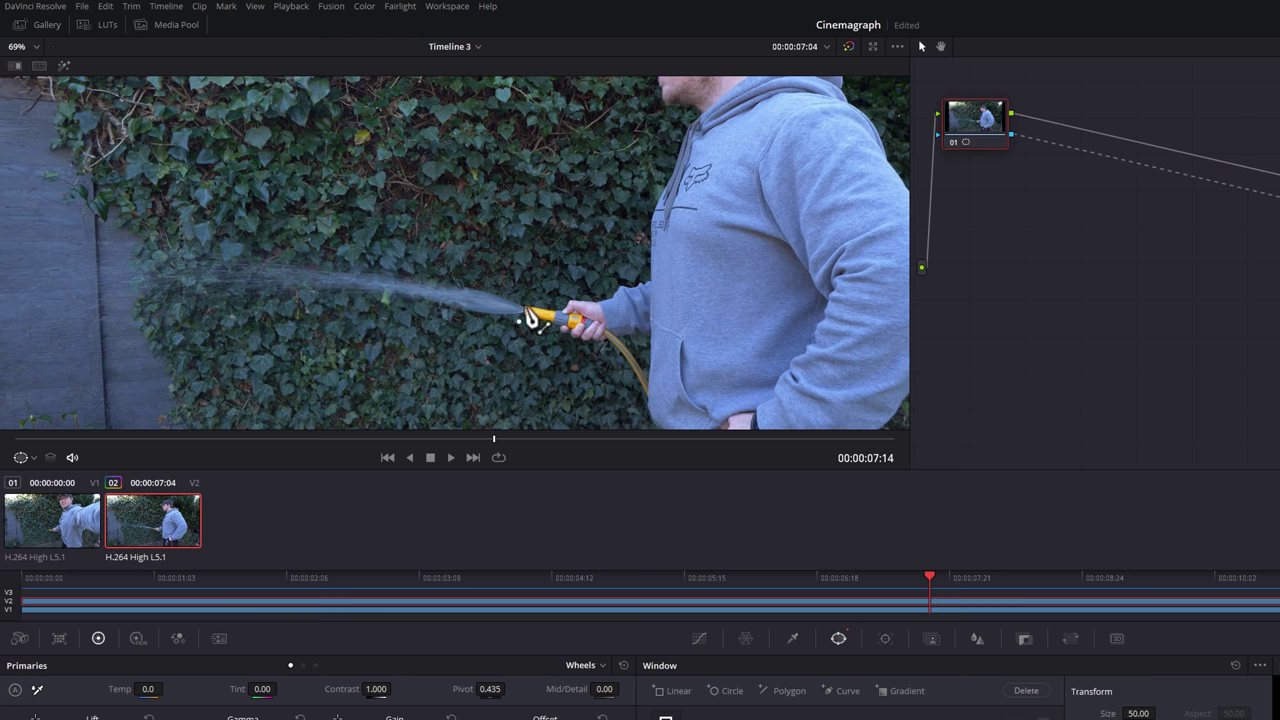
Outline the water spray with pen points from the nozzle, closing the shape back at the nozzle
{"action": "left_click", "coordinate": [520, 321]}
{"action": "left_click", "coordinate": [524, 302]}
{"action": "left_click", "coordinate": [524, 287]}
{"action": "left_click", "coordinate": [490, 264]}
{"action": "left_click", "coordinate": [299, 216]}
{"action": "left_click", "coordinate": [337, 204]}
{"action": "left_click", "coordinate": [185, 250]}
{"action": "left_click", "coordinate": [152, 309]}
{"action": "left_click", "coordinate": [347, 287]}
{"action": "left_click", "coordinate": [489, 229]}
{"action": "left_click", "coordinate": [638, 216]}
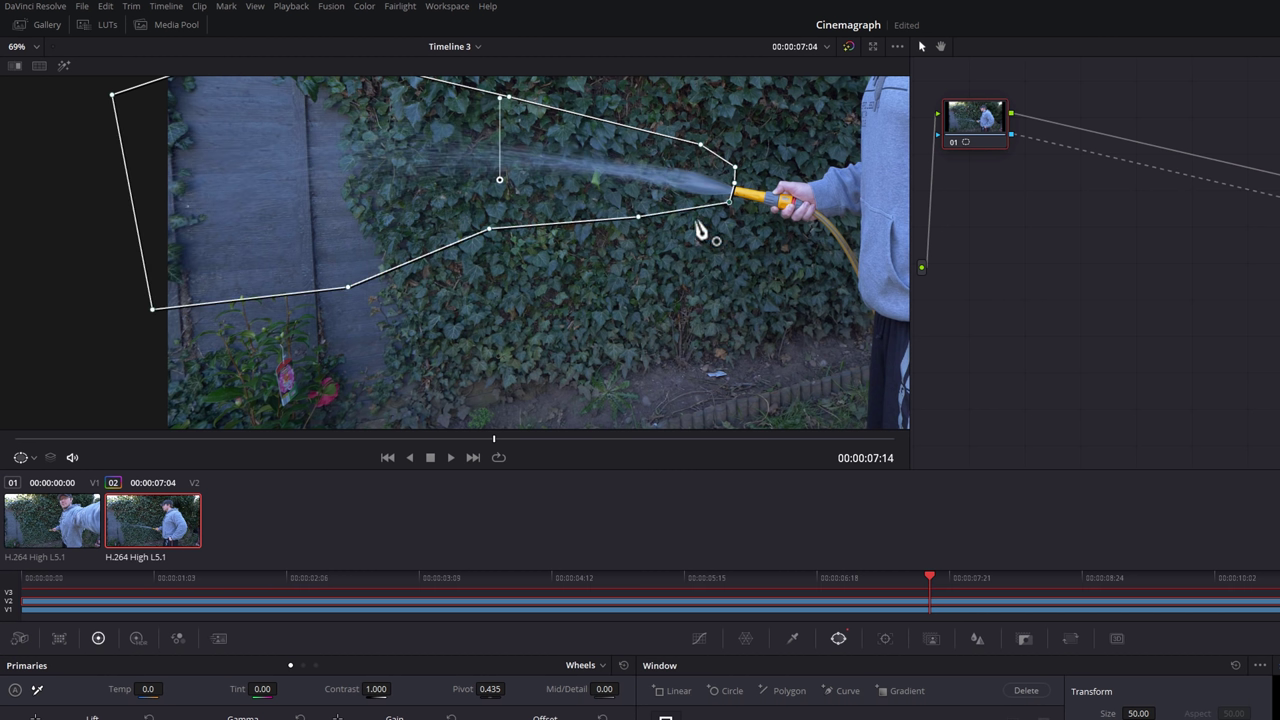
{"action": "left_click", "coordinate": [730, 201]}
Turn the viewer overlay Off and feather the spray mask with Soft 1 set to 0.86
{"action": "key", "text": "space"}
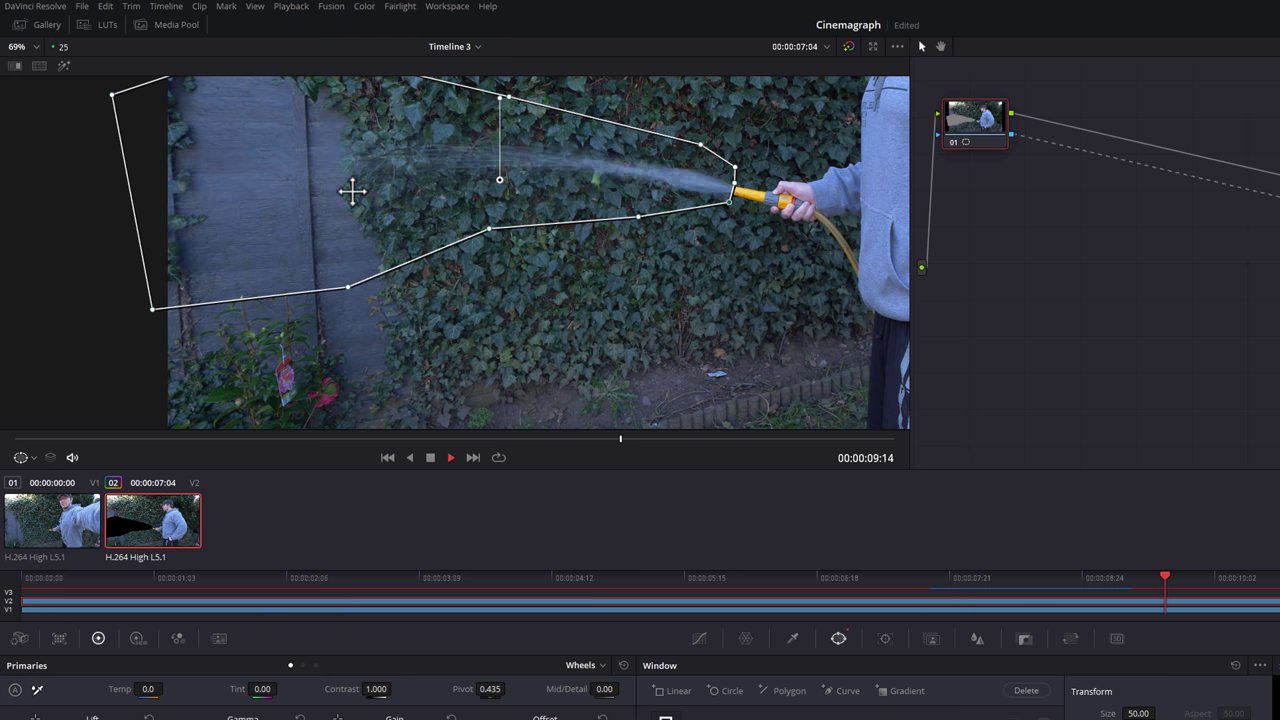
{"action": "key", "text": "space"}
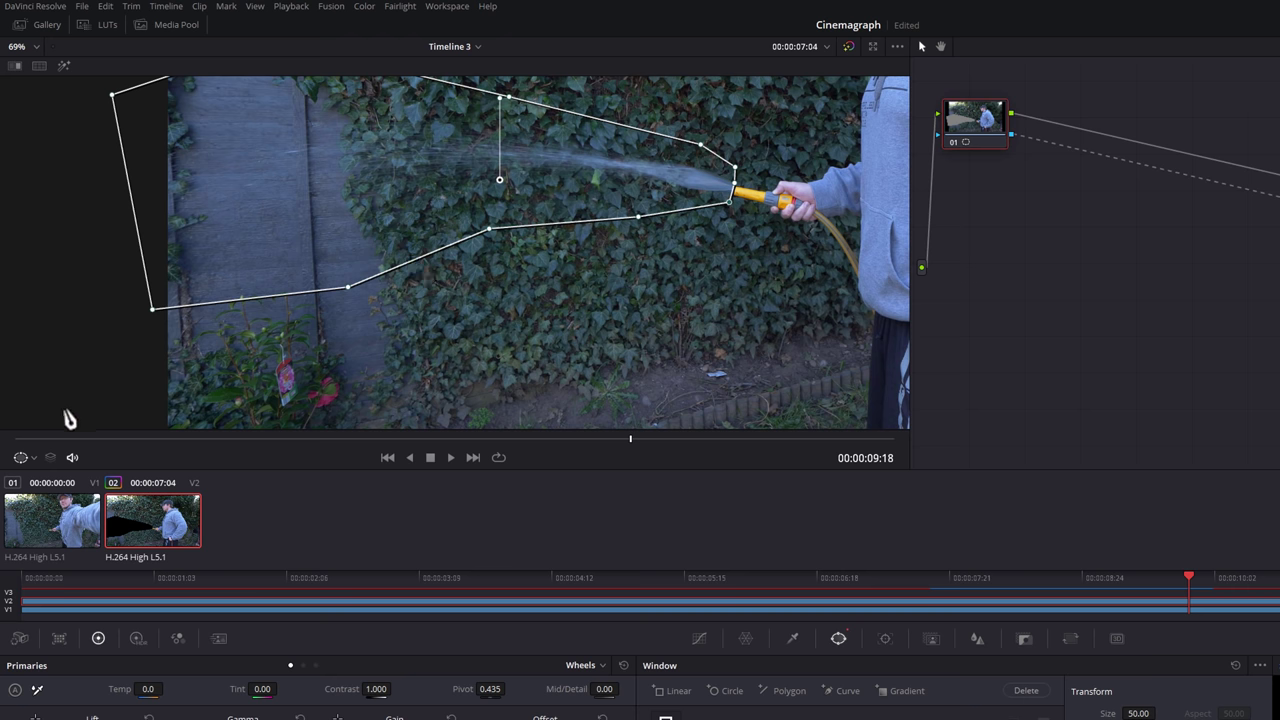
{"action": "left_click", "coordinate": [33, 457]}
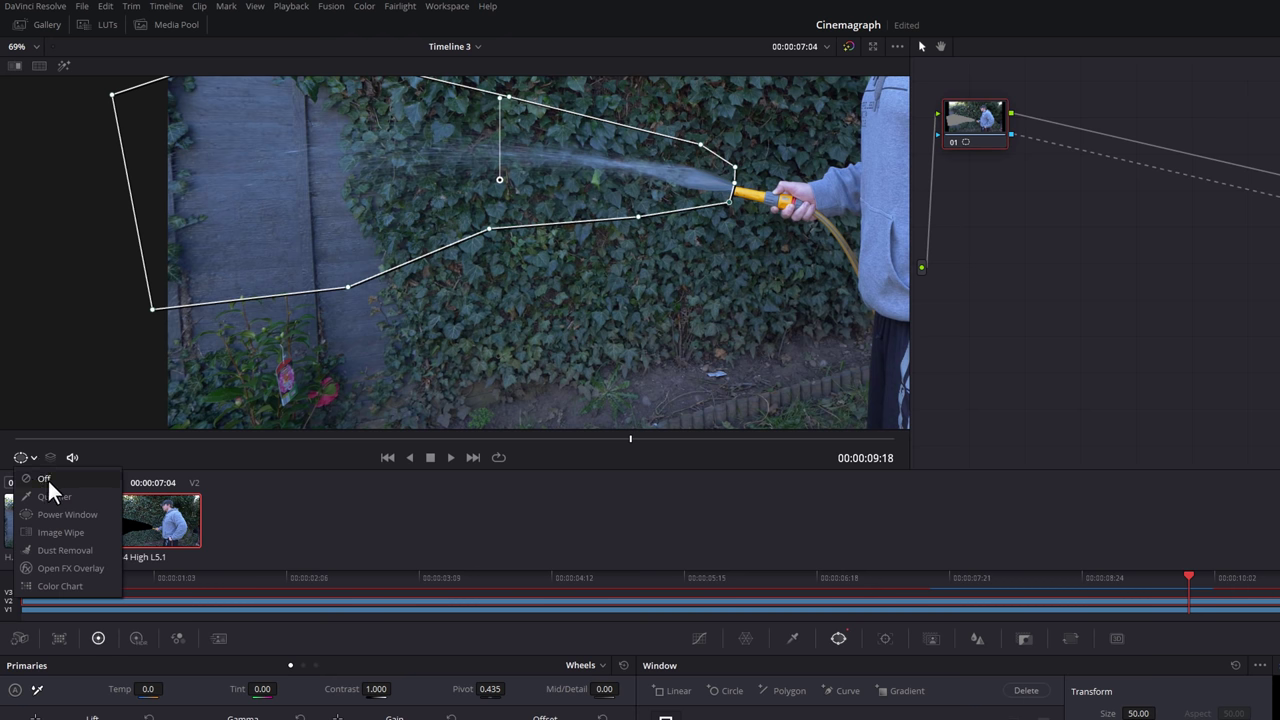
{"action": "left_click", "coordinate": [42, 479]}
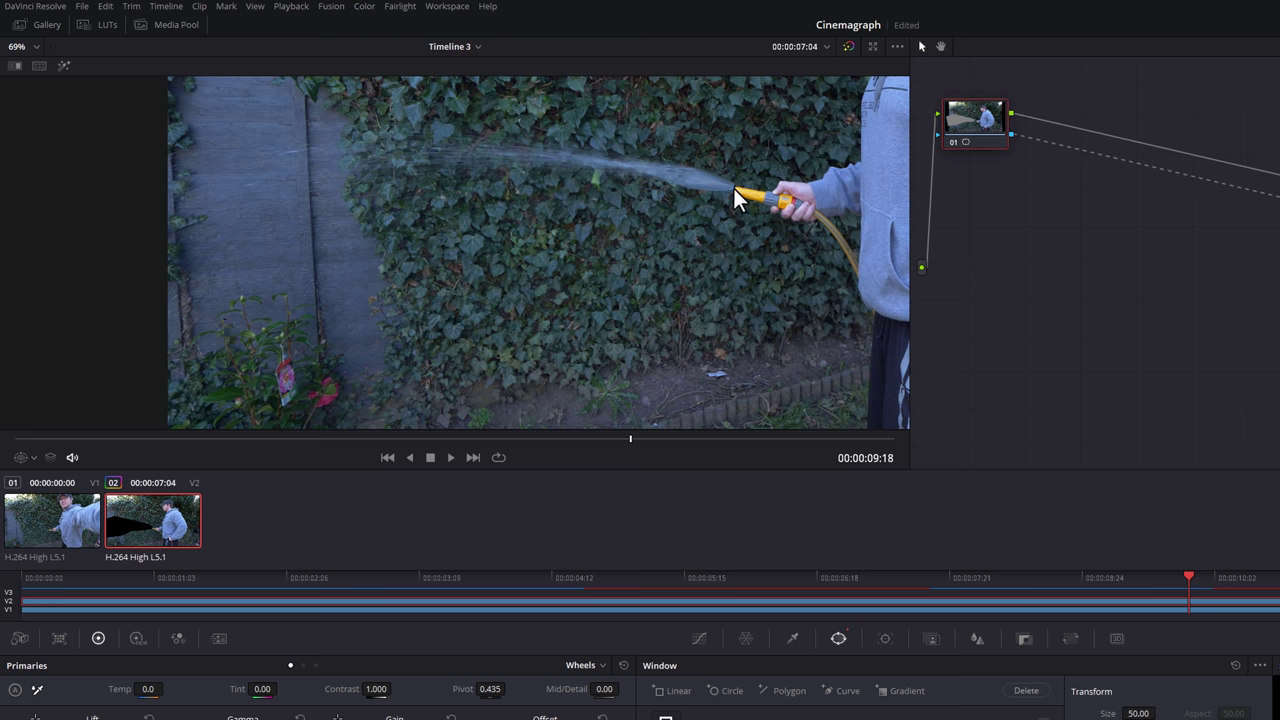
{"action": "scroll", "coordinate": [750, 191], "scroll_direction": "up", "scroll_amount": 1}
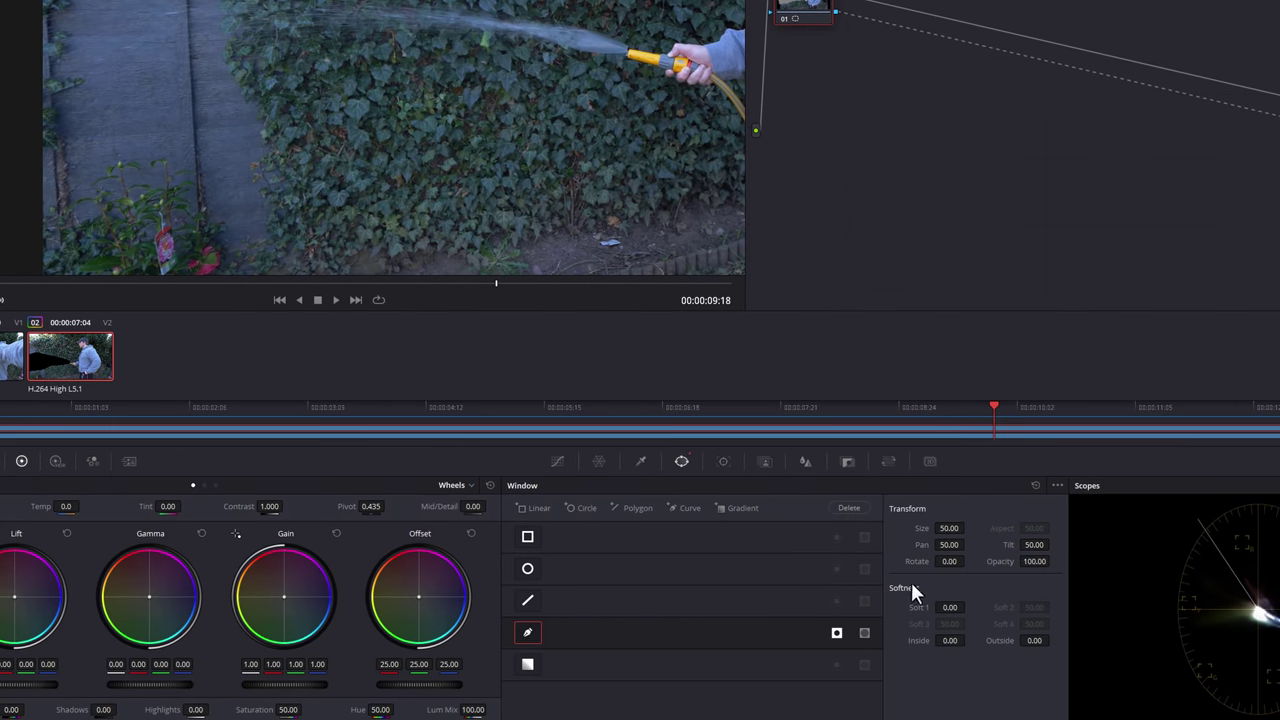
{"action": "left_click_drag", "start_coordinate": [949, 607], "coordinate": [968, 606]}
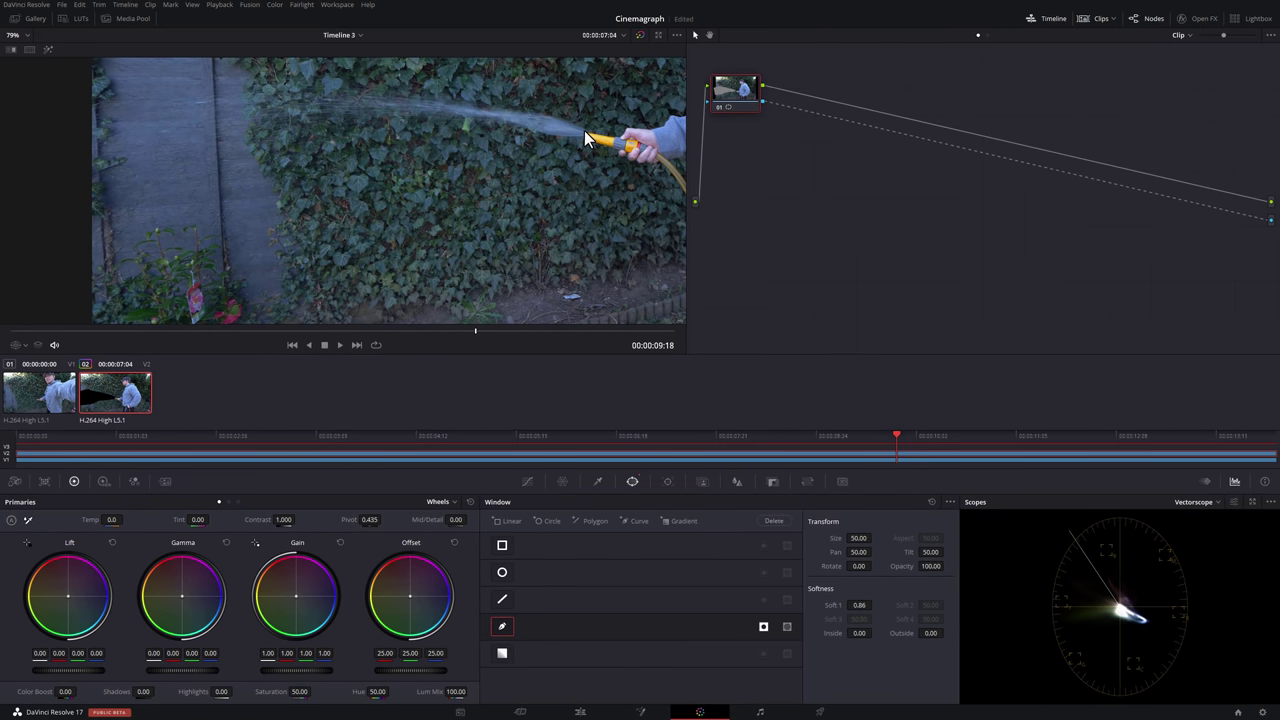
On the Edit page, cut the Video 1 hose clip at the loop start and delete the part before it
{"action": "left_click", "coordinate": [580, 712]}
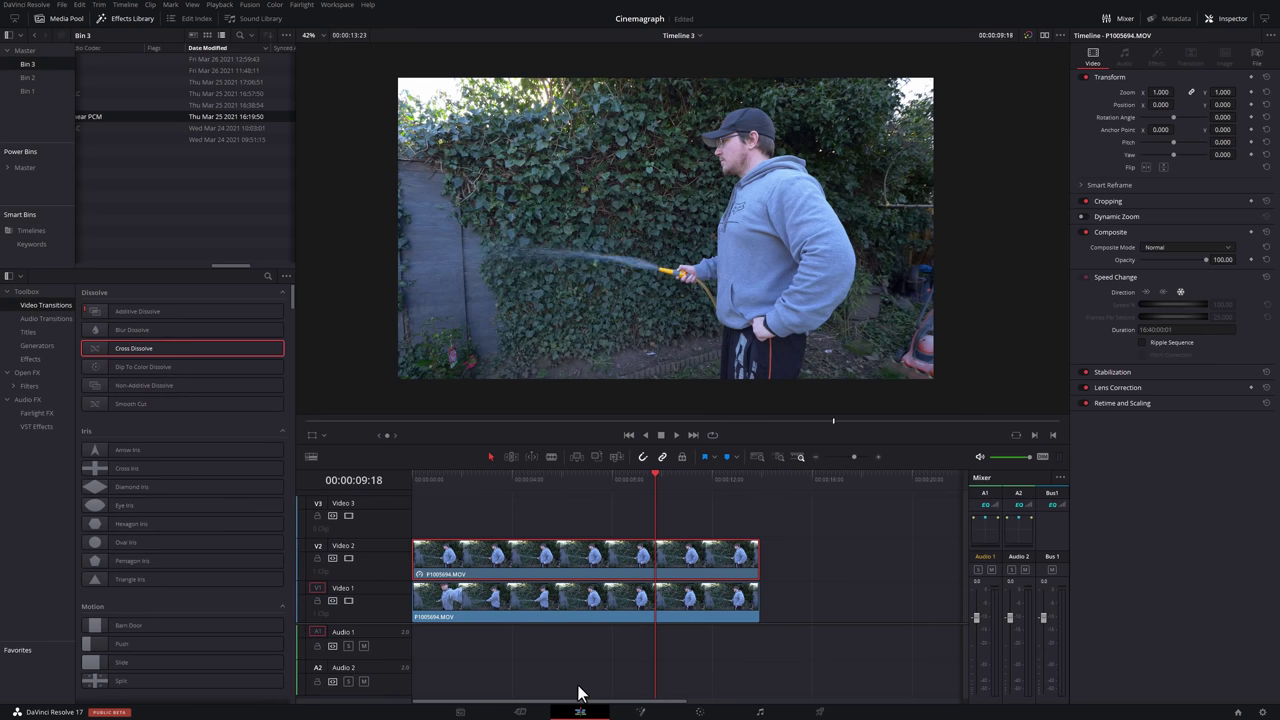
{"action": "mouse_move", "coordinate": [613, 479]}
{"action": "left_mouse_down"}
{"action": "mouse_move", "coordinate": [418, 483]}
{"action": "mouse_move", "coordinate": [628, 458]}
{"action": "mouse_move", "coordinate": [585, 447]}
{"action": "mouse_move", "coordinate": [649, 450]}
{"action": "mouse_move", "coordinate": [603, 455]}
{"action": "left_mouse_up"}
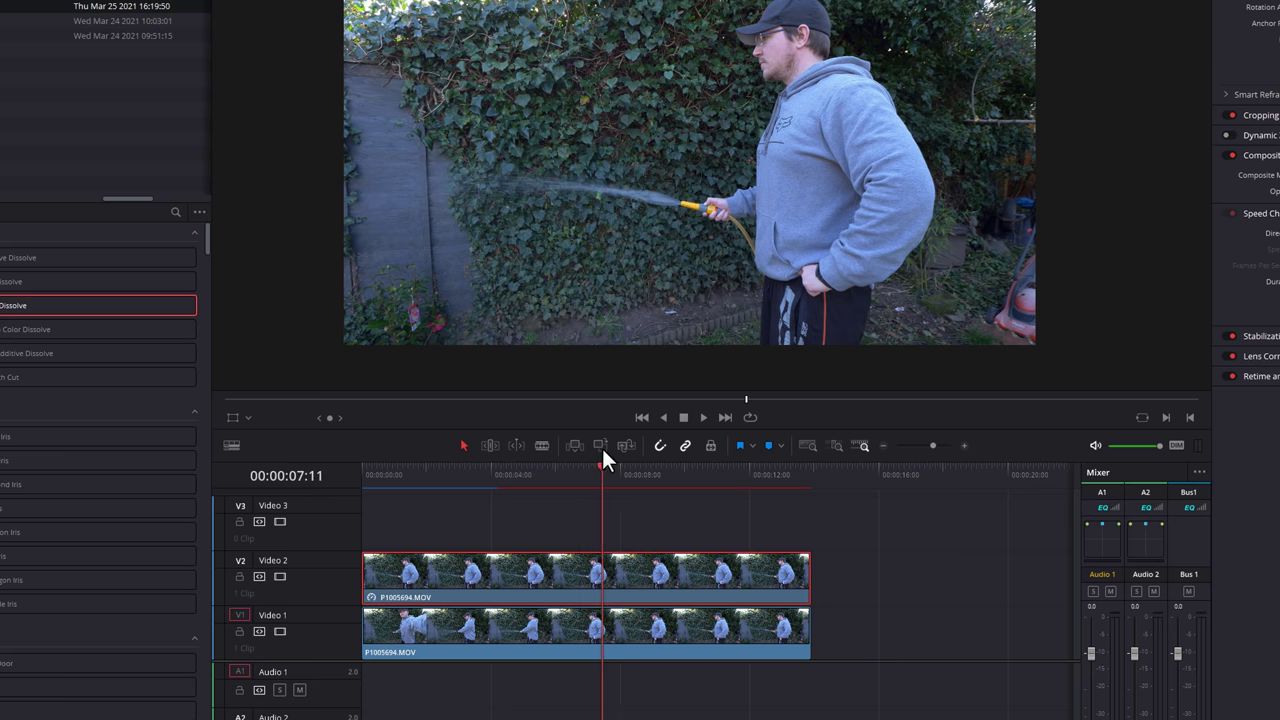
{"action": "left_click", "coordinate": [622, 640]}
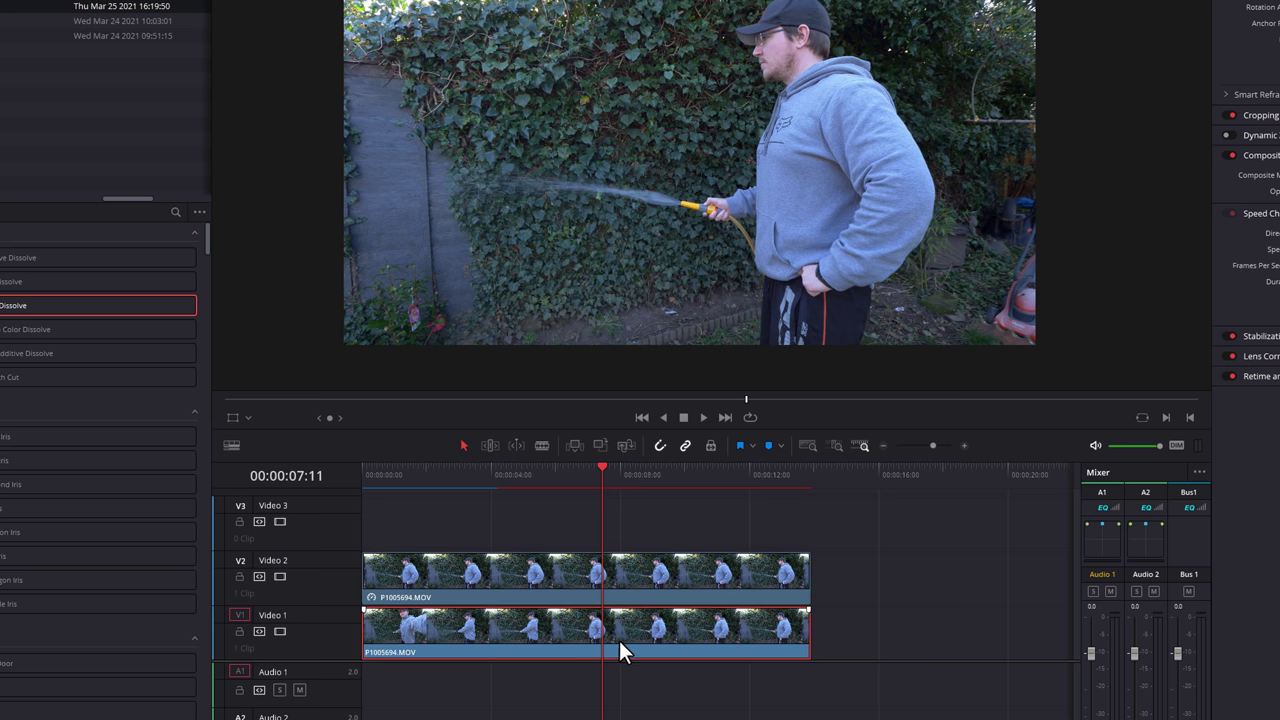
{"action": "key", "text": "ctrl+b"}
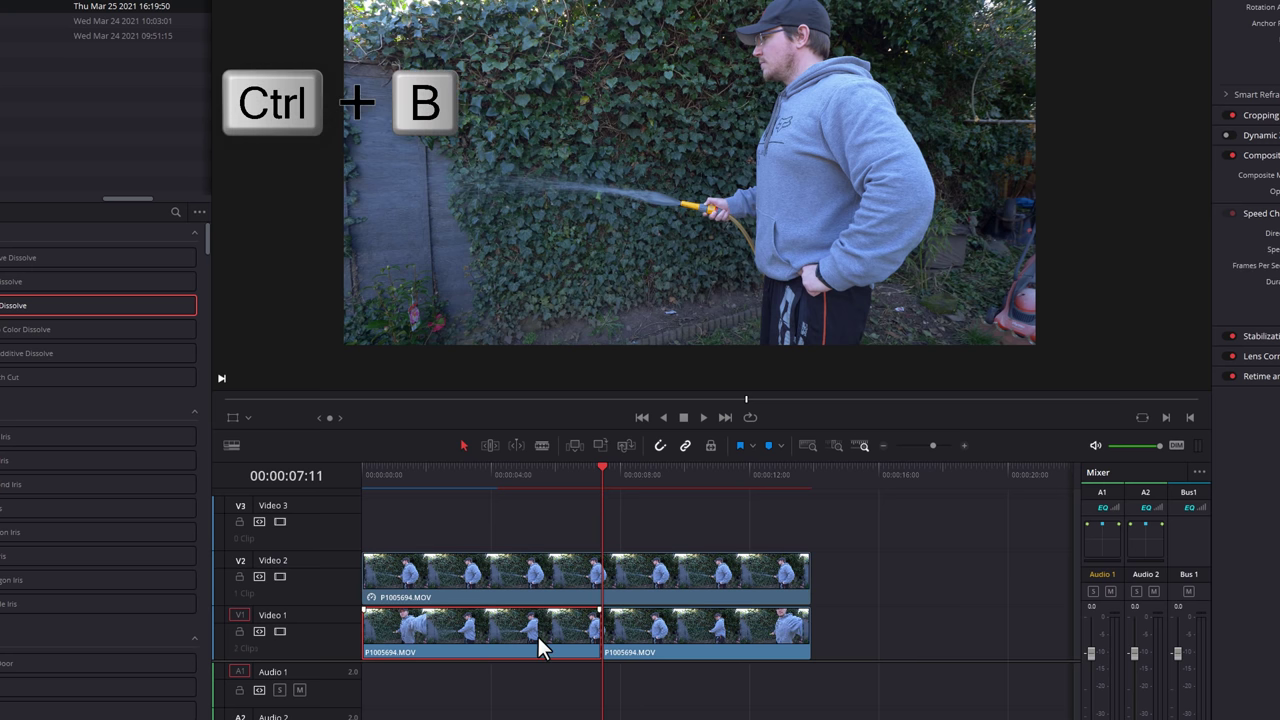
{"action": "key", "text": "Delete"}
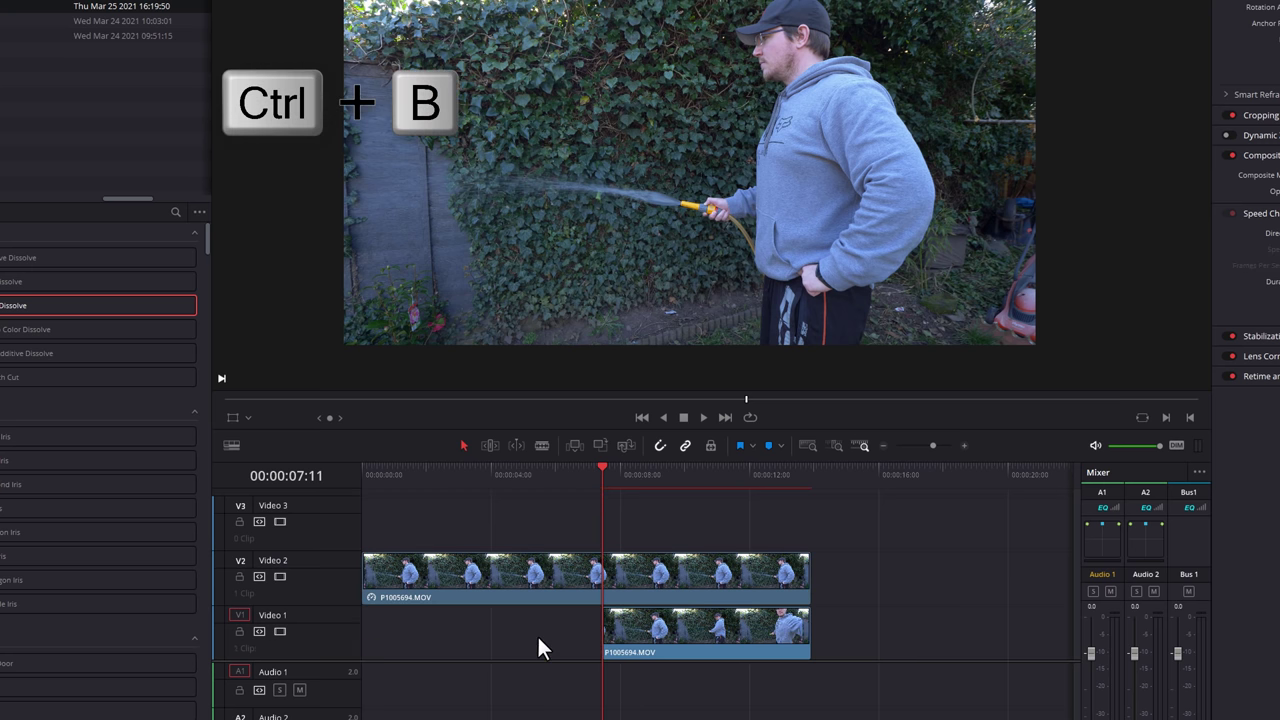
{"action": "key", "text": "space"}
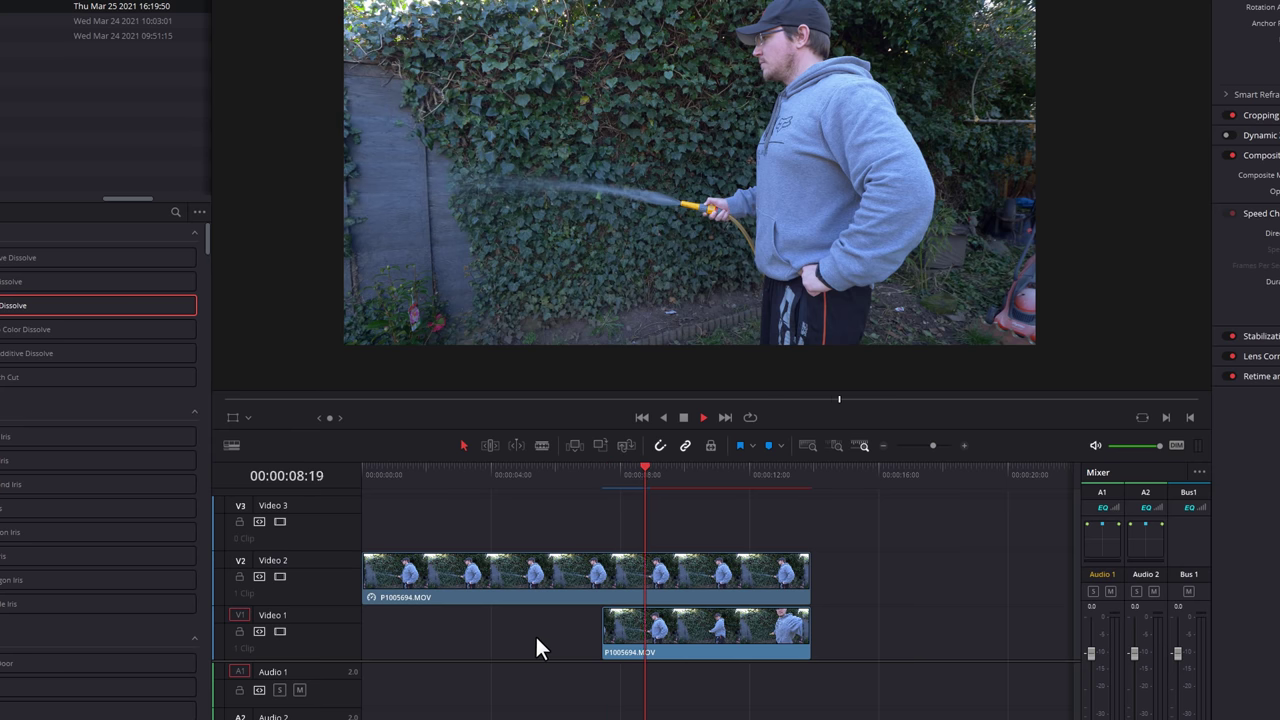
{"action": "key", "text": "space"}
Cut the Video 1 clip at the loop end and delete the piece after it
{"action": "mouse_move", "coordinate": [660, 477]}
{"action": "left_mouse_down"}
{"action": "mouse_move", "coordinate": [676, 477]}
{"action": "mouse_move", "coordinate": [653, 481]}
{"action": "left_mouse_up"}
{"action": "key", "text": "ctrl+b"}
{"action": "left_click", "coordinate": [672, 651]}
{"action": "key", "text": "ctrl+b"}
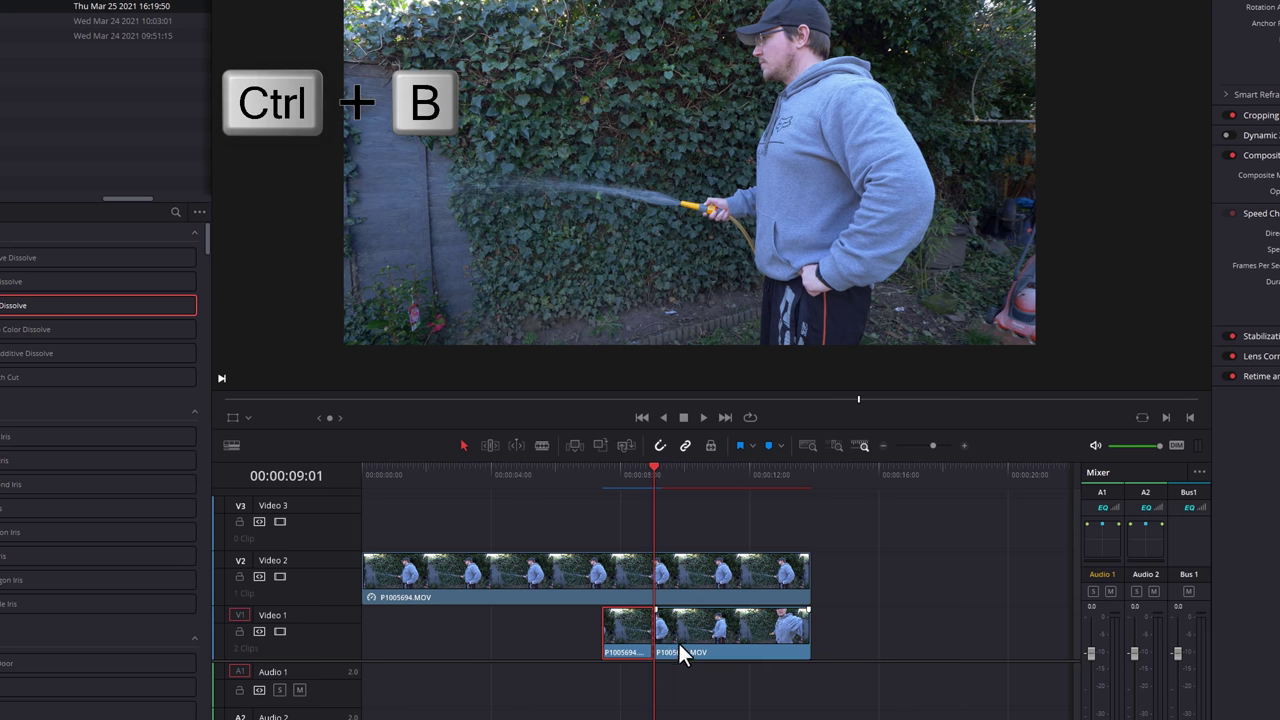
{"action": "left_click", "coordinate": [726, 652]}
{"action": "key", "text": "Delete"}
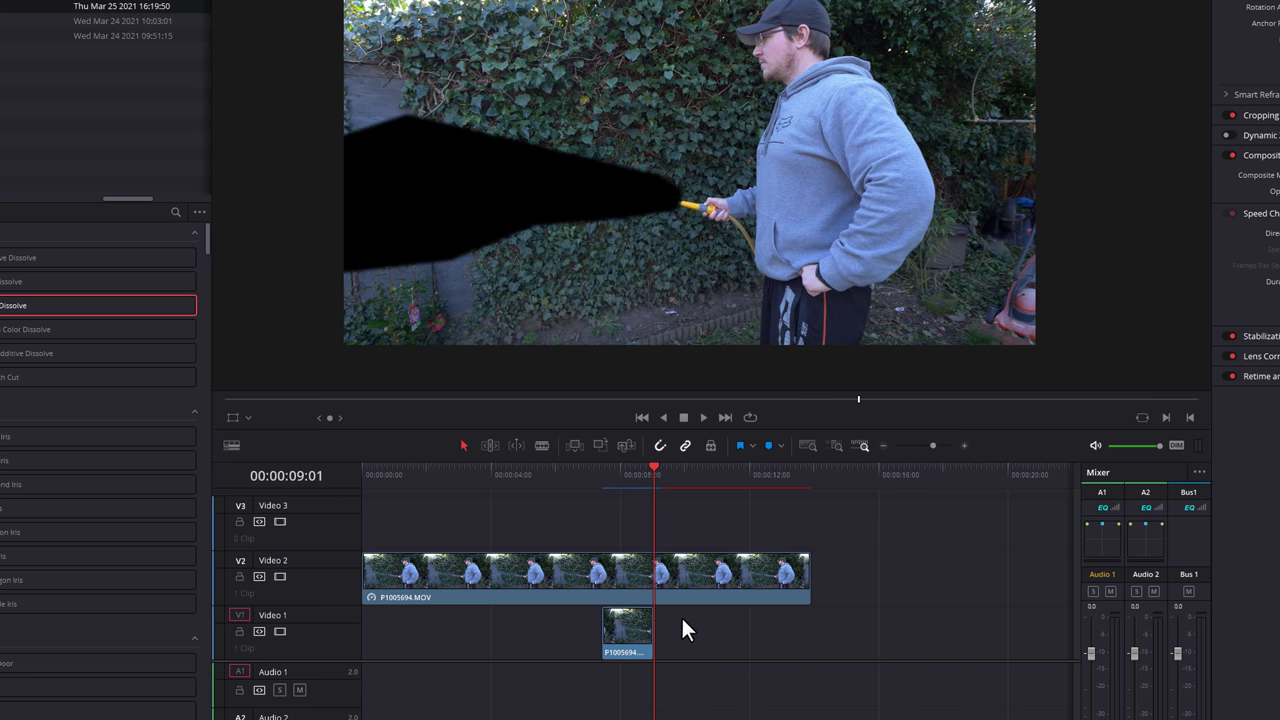
Move the short loop to the timeline start and play it back
{"action": "left_click_drag", "start_coordinate": [627, 640], "coordinate": [375, 637]}
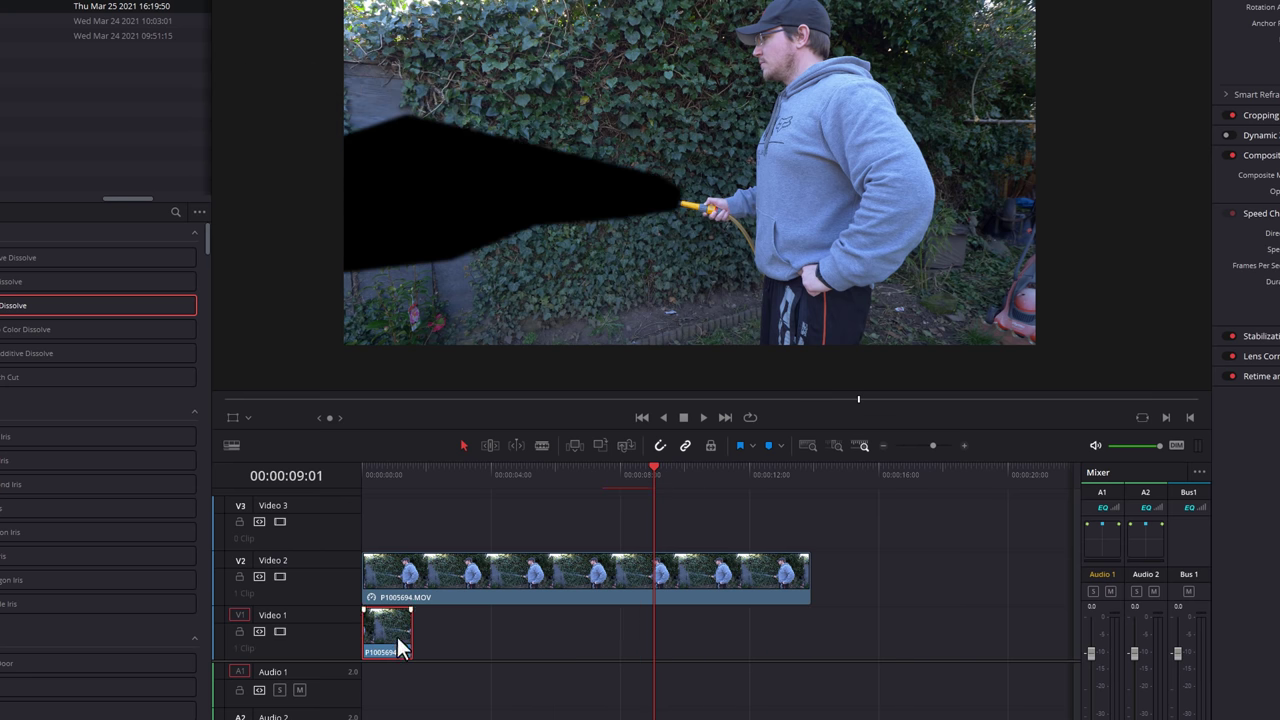
{"action": "left_click_drag", "start_coordinate": [410, 470], "coordinate": [333, 465]}
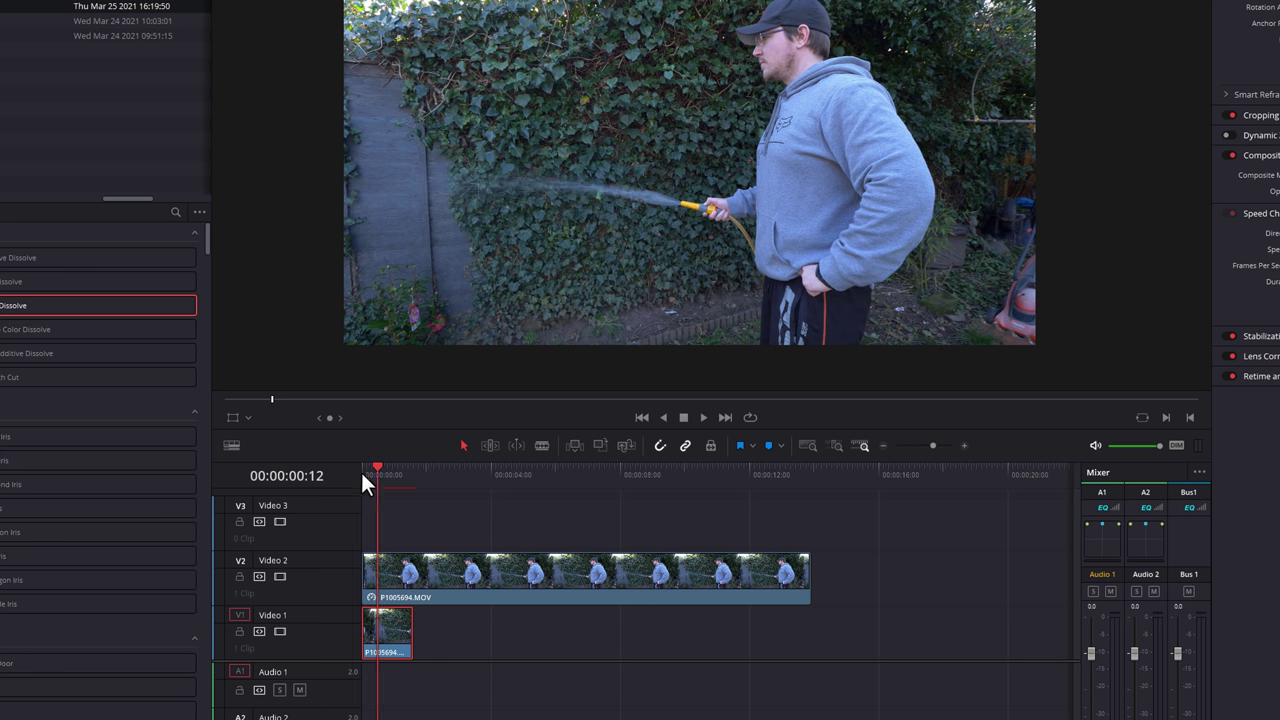
{"action": "key", "text": "space"}
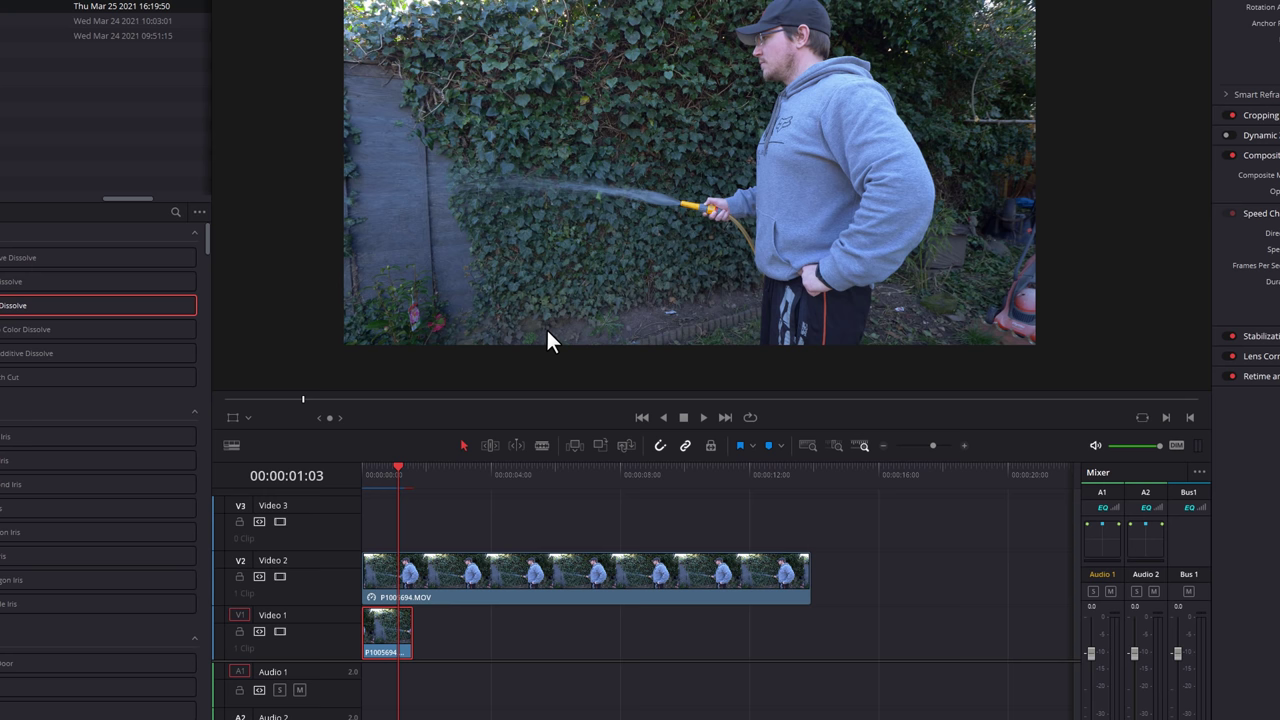
{"action": "key", "text": "space"}
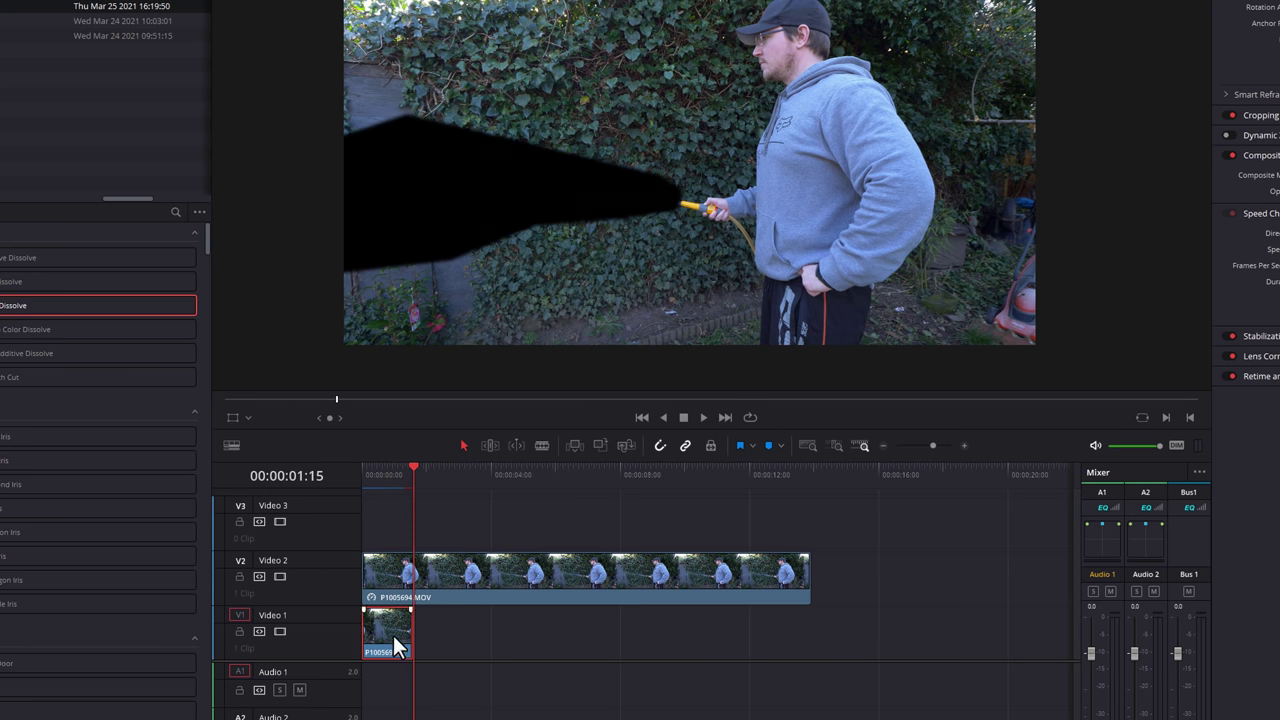
{"action": "left_click", "coordinate": [376, 472]}
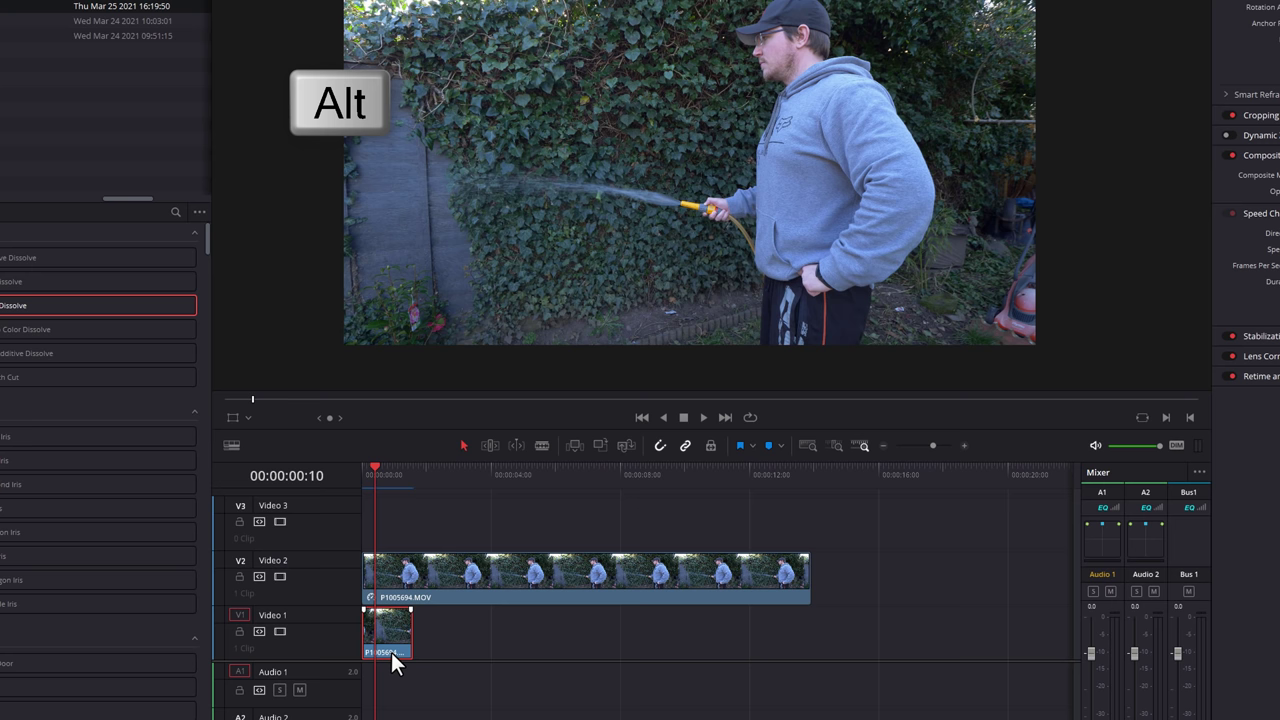
Alt-drag copies of the loop back to back along Video 1, then duplicate the group again
{"action": "left_click_drag", "start_coordinate": [388, 636], "coordinate": [439, 633]}
{"action": "left_click_drag", "start_coordinate": [543, 652], "coordinate": [494, 638]}
{"action": "left_click_drag", "start_coordinate": [643, 658], "coordinate": [604, 647]}
{"action": "left_click_drag", "start_coordinate": [830, 658], "coordinate": [380, 622]}
{"action": "left_click_drag", "start_coordinate": [390, 638], "coordinate": [763, 613]}
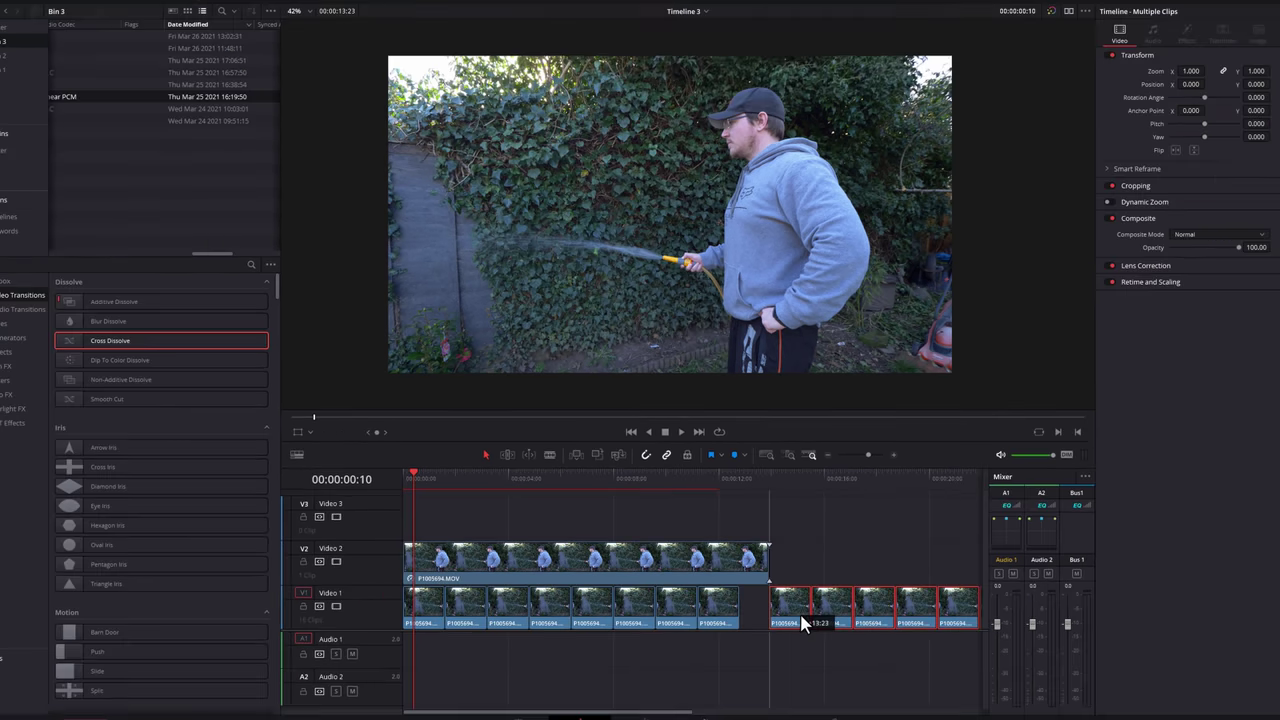
Extend the frozen V2 clip across all the loops and play the cinemagraph from the start
{"action": "left_click_drag", "start_coordinate": [772, 556], "coordinate": [930, 551]}
{"action": "key", "text": "Home"}
{"action": "key", "text": "space"}
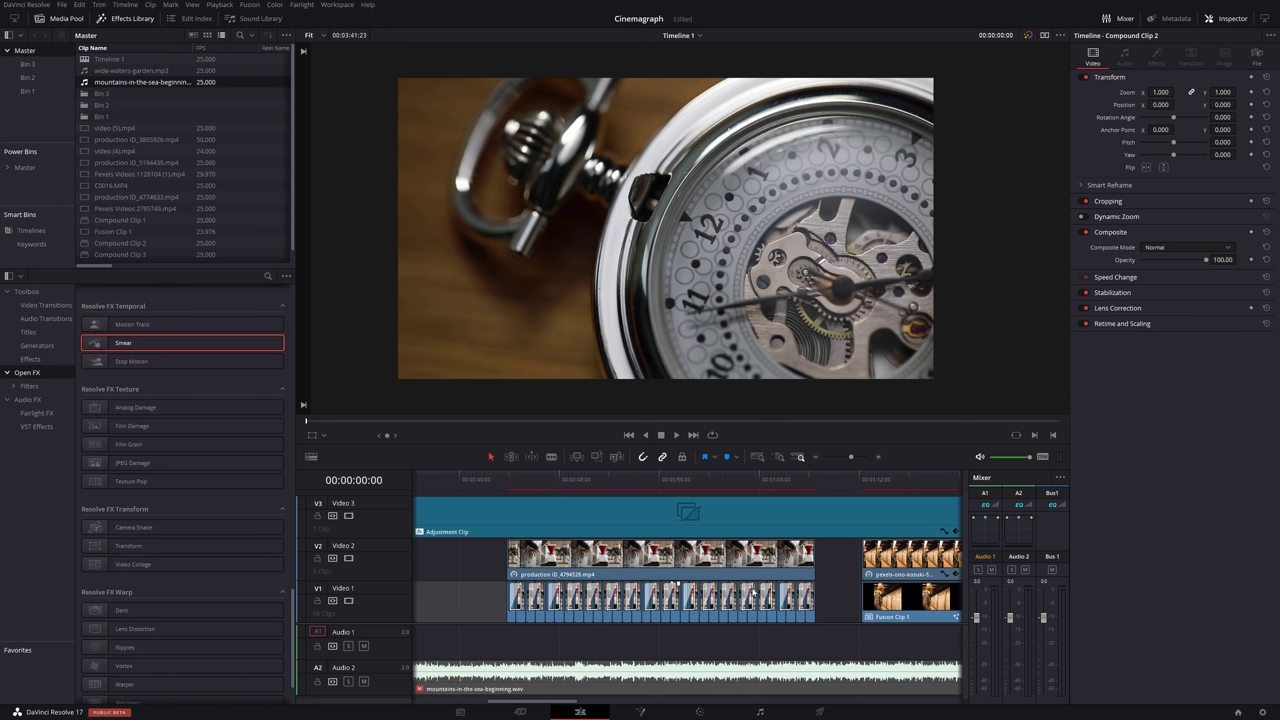
Combine the stacked V1 and V2 clips into Compound Clip 5
{"action": "left_click_drag", "start_coordinate": [826, 613], "coordinate": [497, 557]}
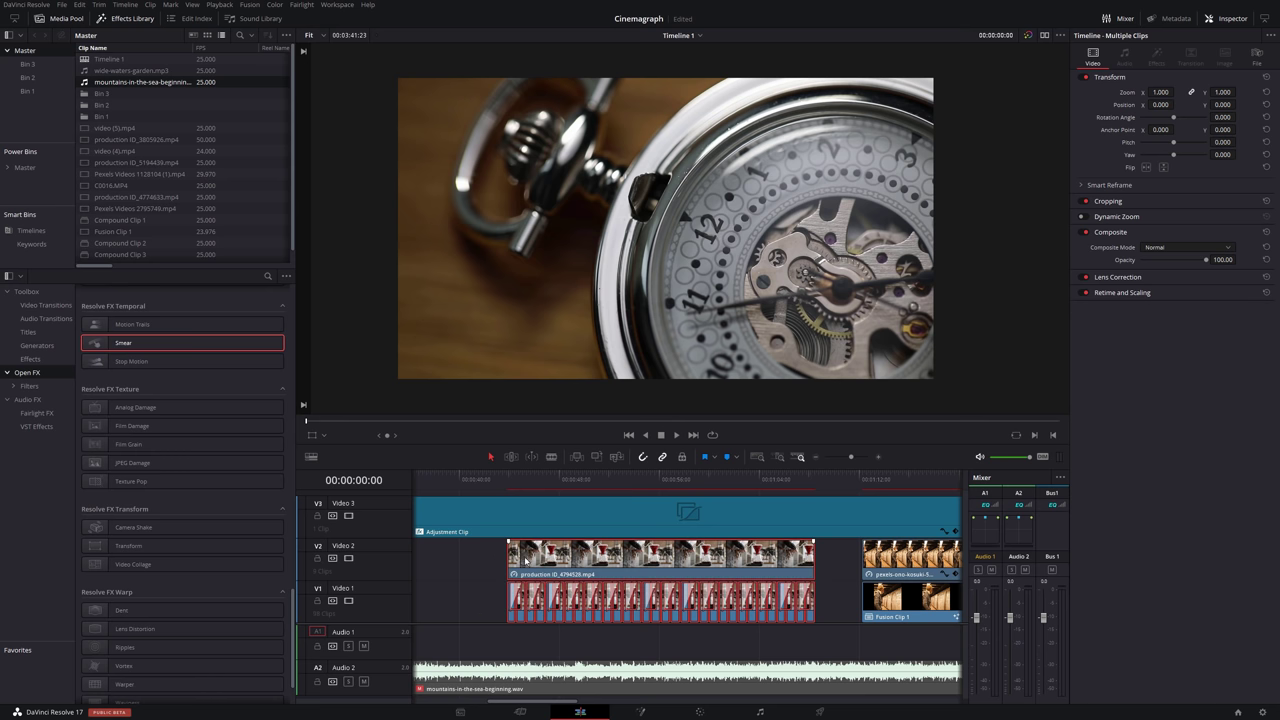
{"action": "left_click_drag", "start_coordinate": [488, 541], "coordinate": [832, 613]}
{"action": "right_click", "coordinate": [576, 555]}
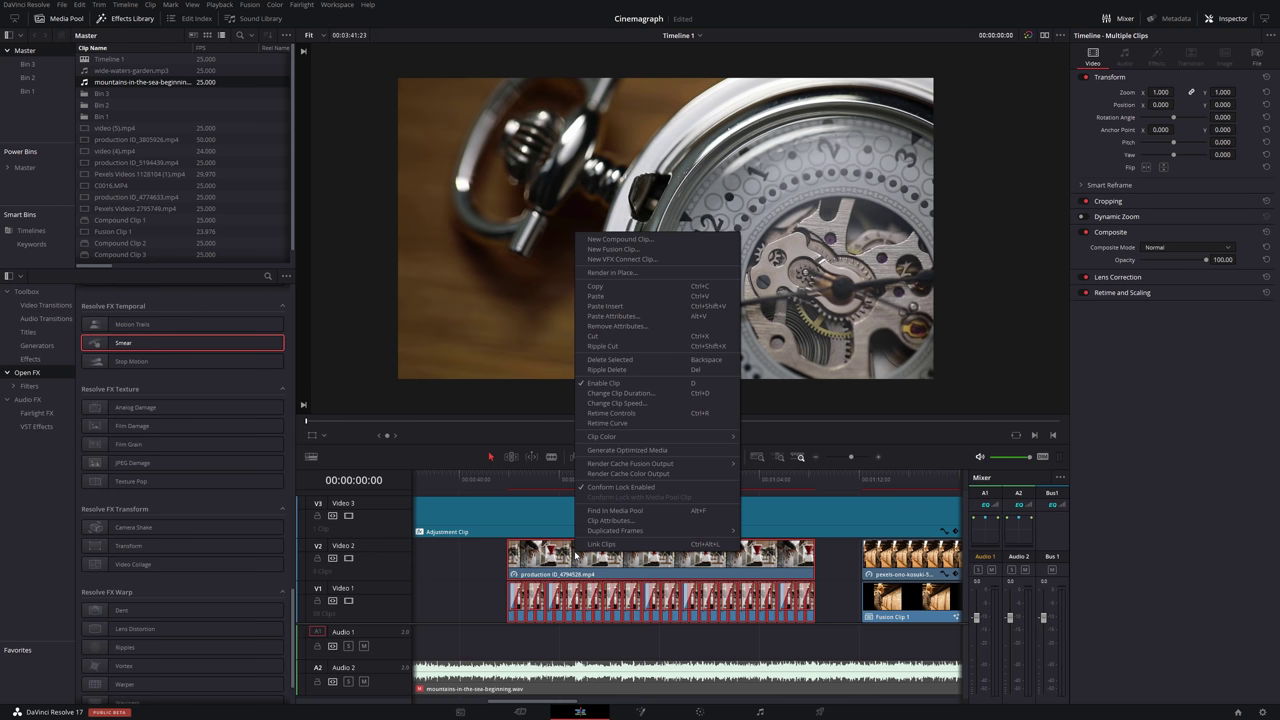
{"action": "left_click", "coordinate": [615, 240]}
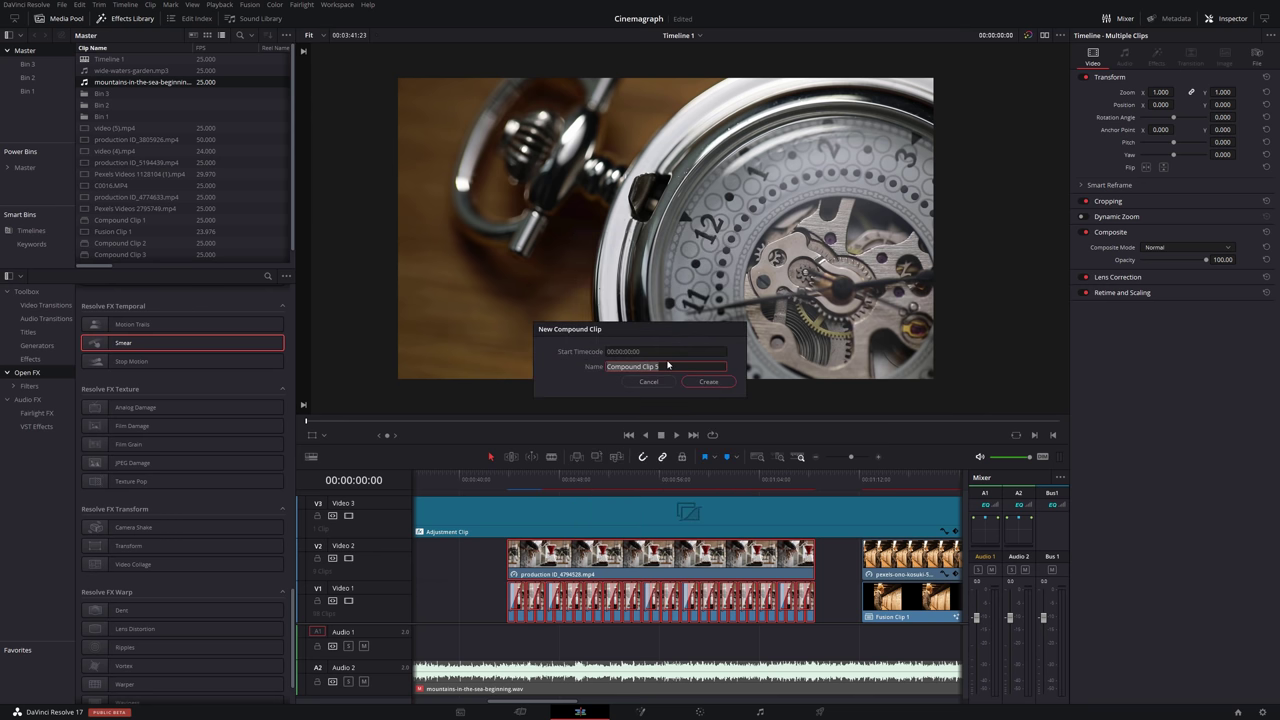
{"action": "left_click", "coordinate": [709, 382]}
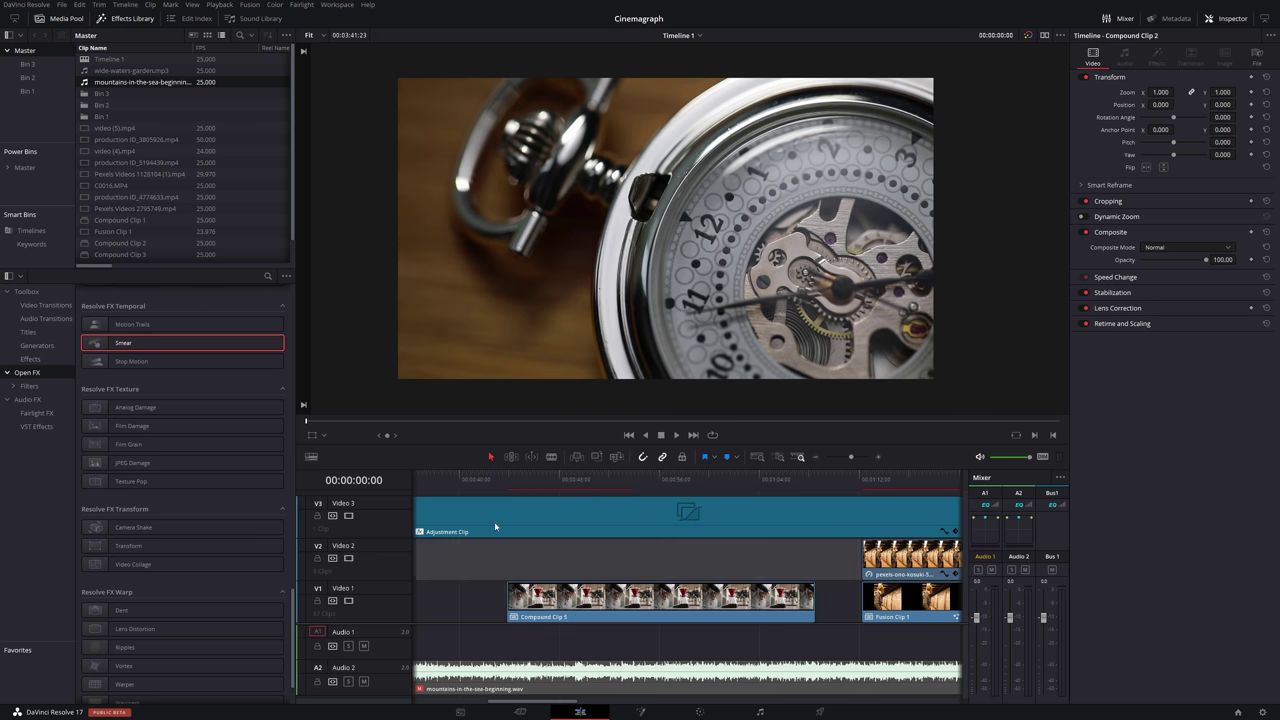
Preview the coffee shot, shift Compound Clip 5 earlier, and undo a trial decomposition of it
{"action": "left_click", "coordinate": [510, 484]}
{"action": "key", "text": "space"}
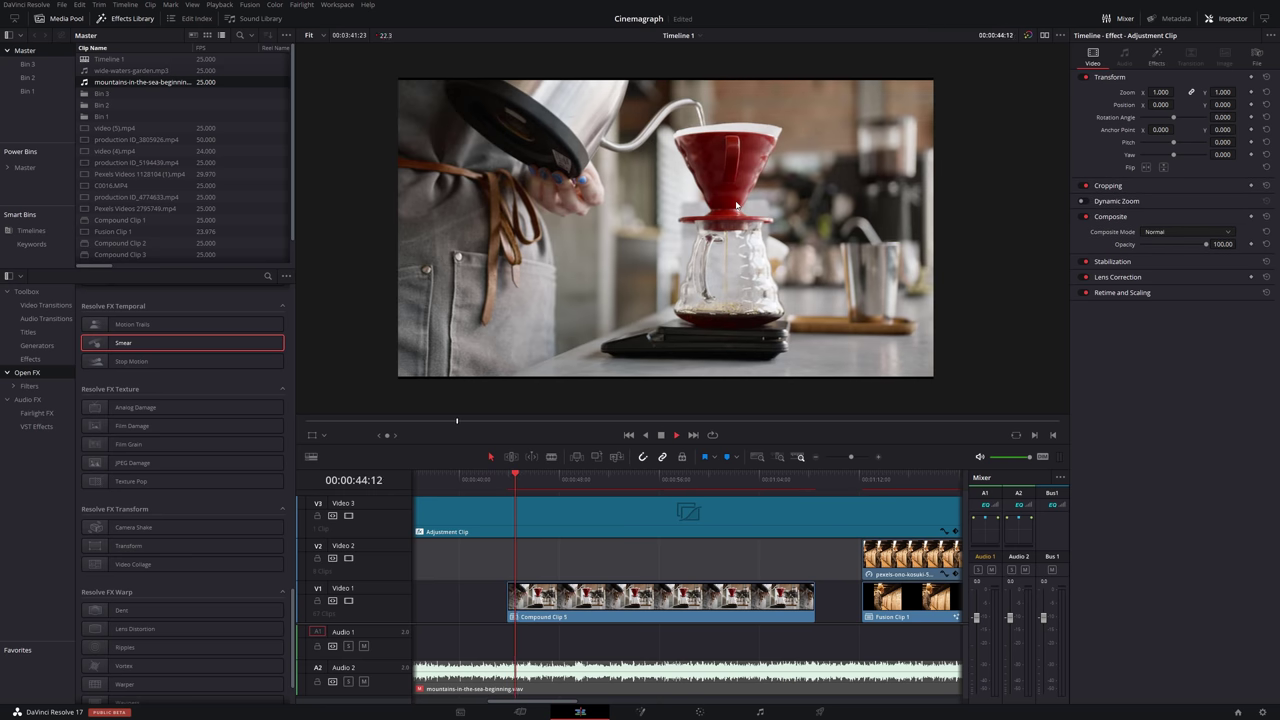
{"action": "key", "text": "space"}
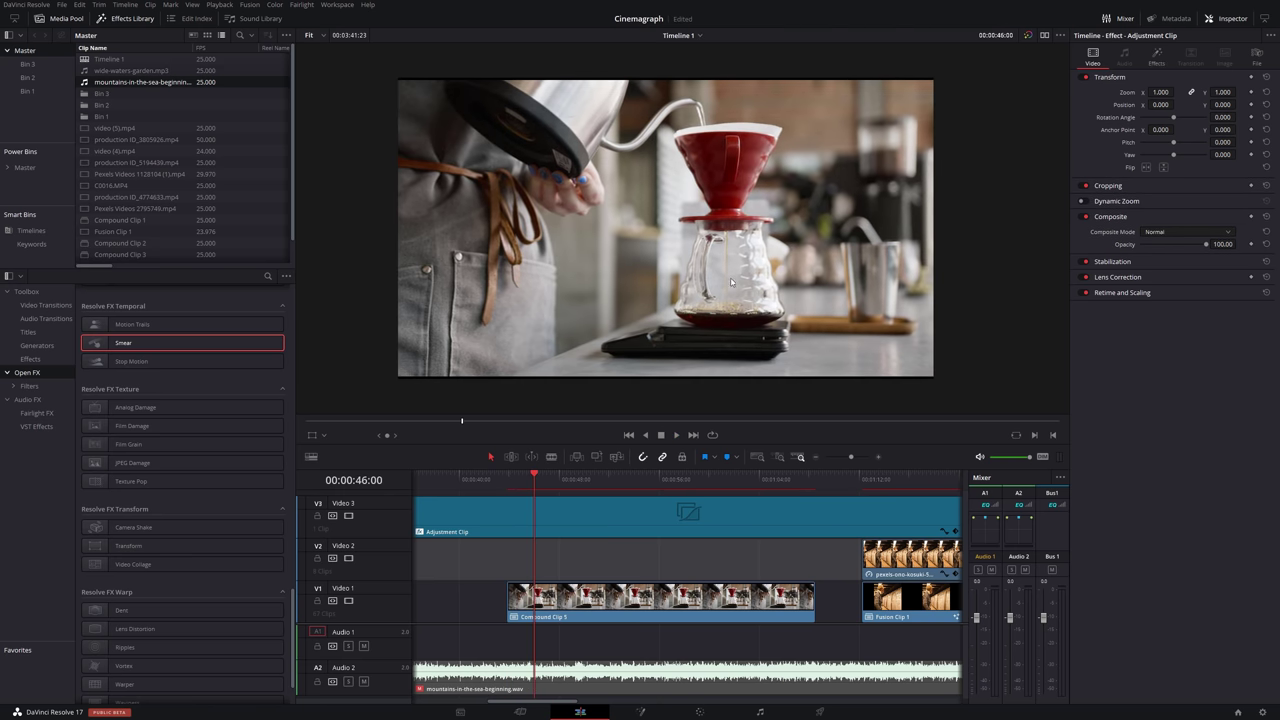
{"action": "left_click_drag", "start_coordinate": [614, 597], "coordinate": [587, 595]}
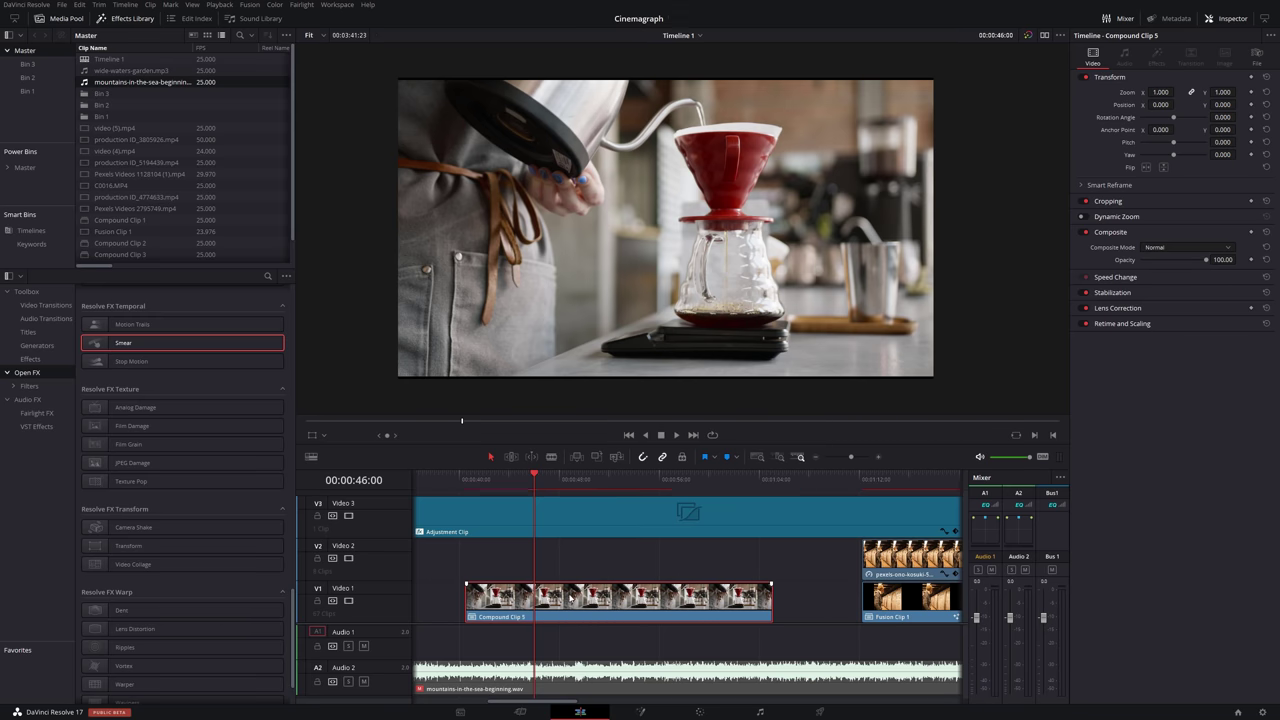
{"action": "right_click", "coordinate": [570, 598]}
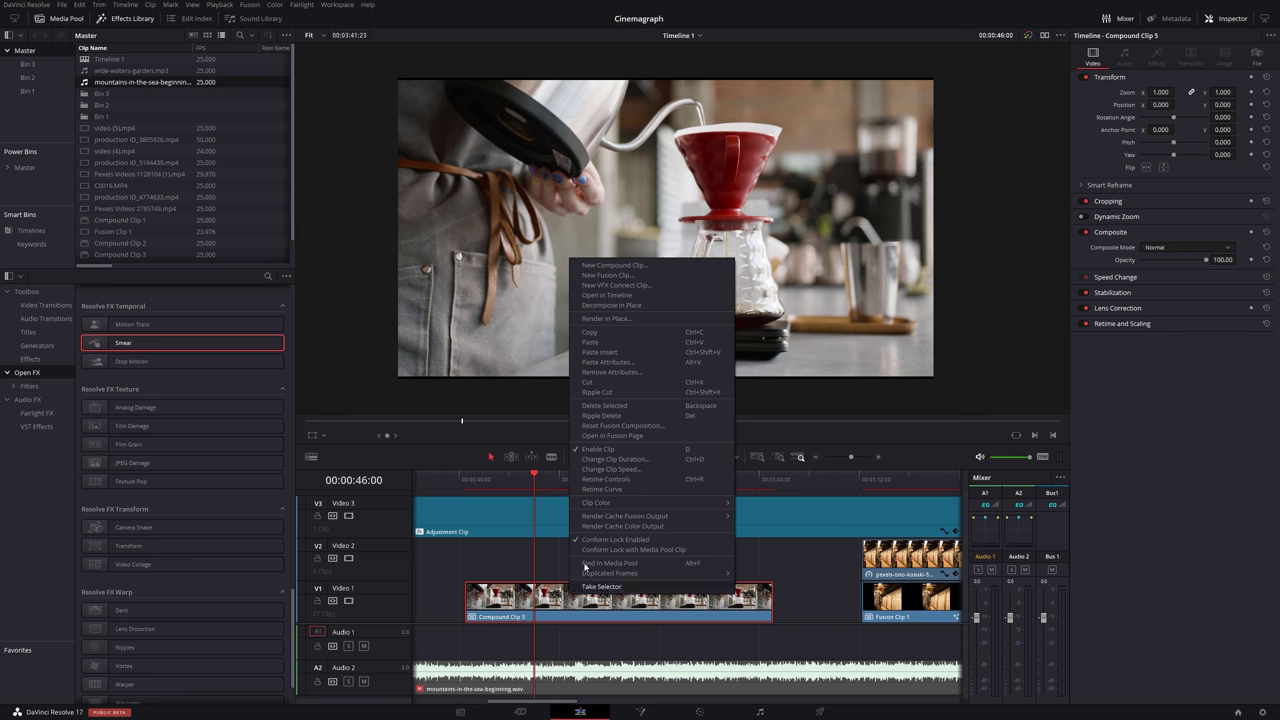
{"action": "left_click", "coordinate": [614, 305]}
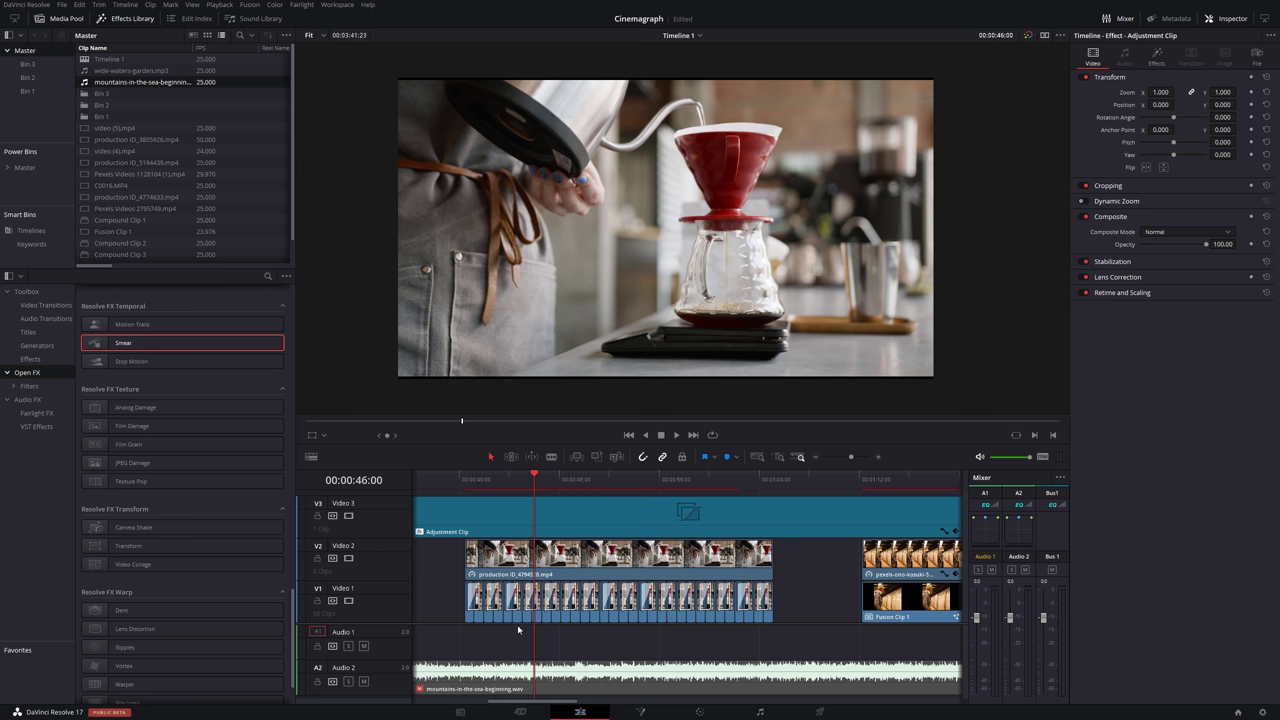
{"action": "key", "text": "ctrl+z"}
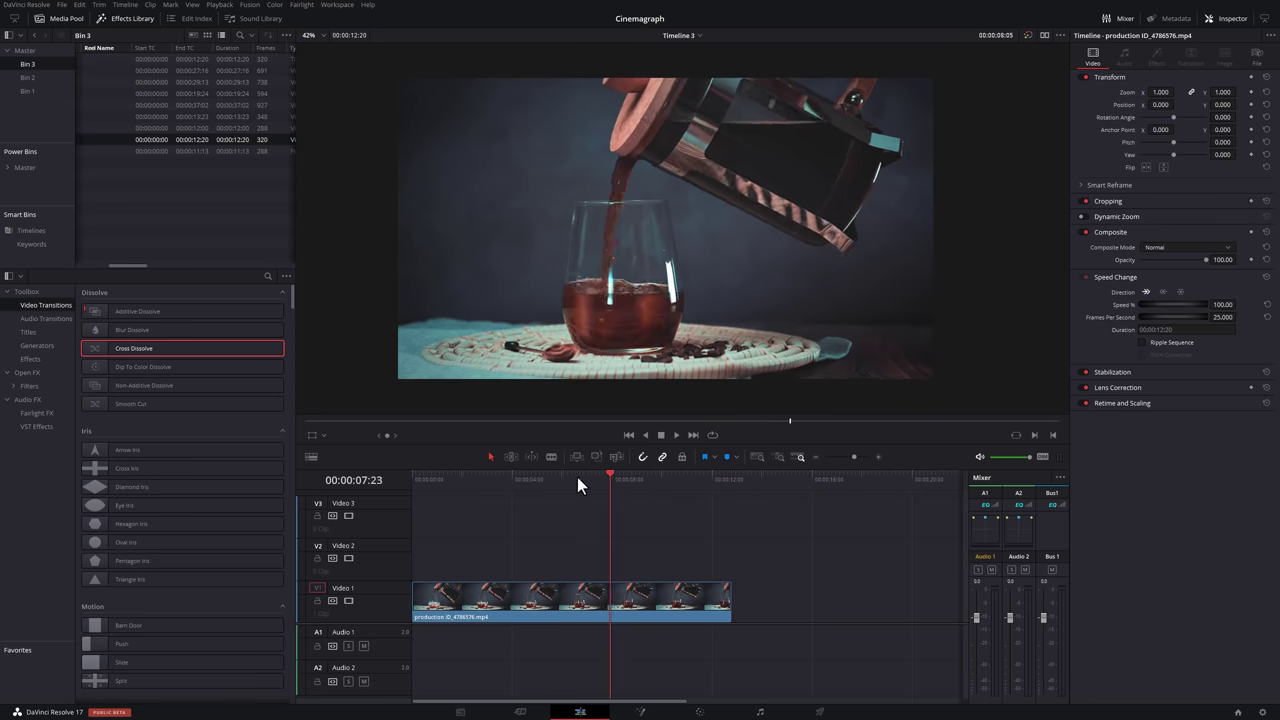
Cut the pour clip at 04:09, raise its second half onto Video 2, and lengthen Video 1 beneath it
{"action": "left_click_drag", "start_coordinate": [577, 477], "coordinate": [510, 476]}
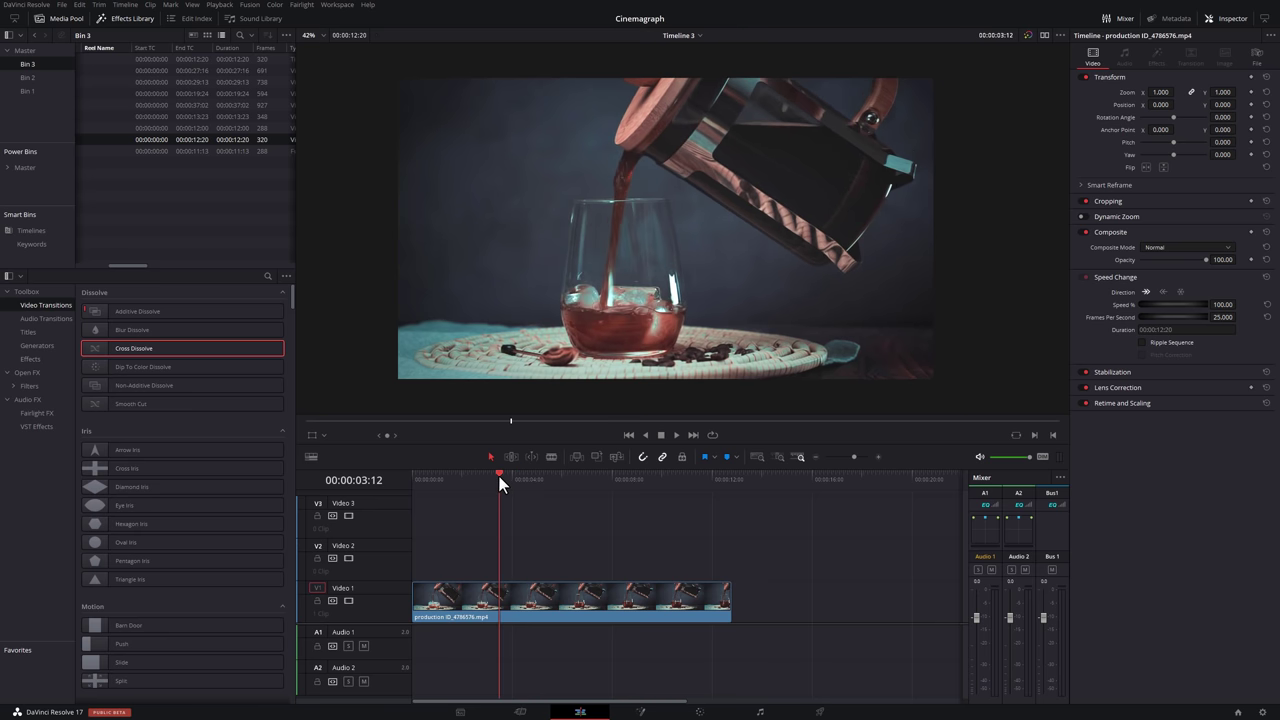
{"action": "mouse_move", "coordinate": [499, 476]}
{"action": "left_mouse_down"}
{"action": "mouse_move", "coordinate": [473, 478]}
{"action": "mouse_move", "coordinate": [521, 484]}
{"action": "left_mouse_up"}
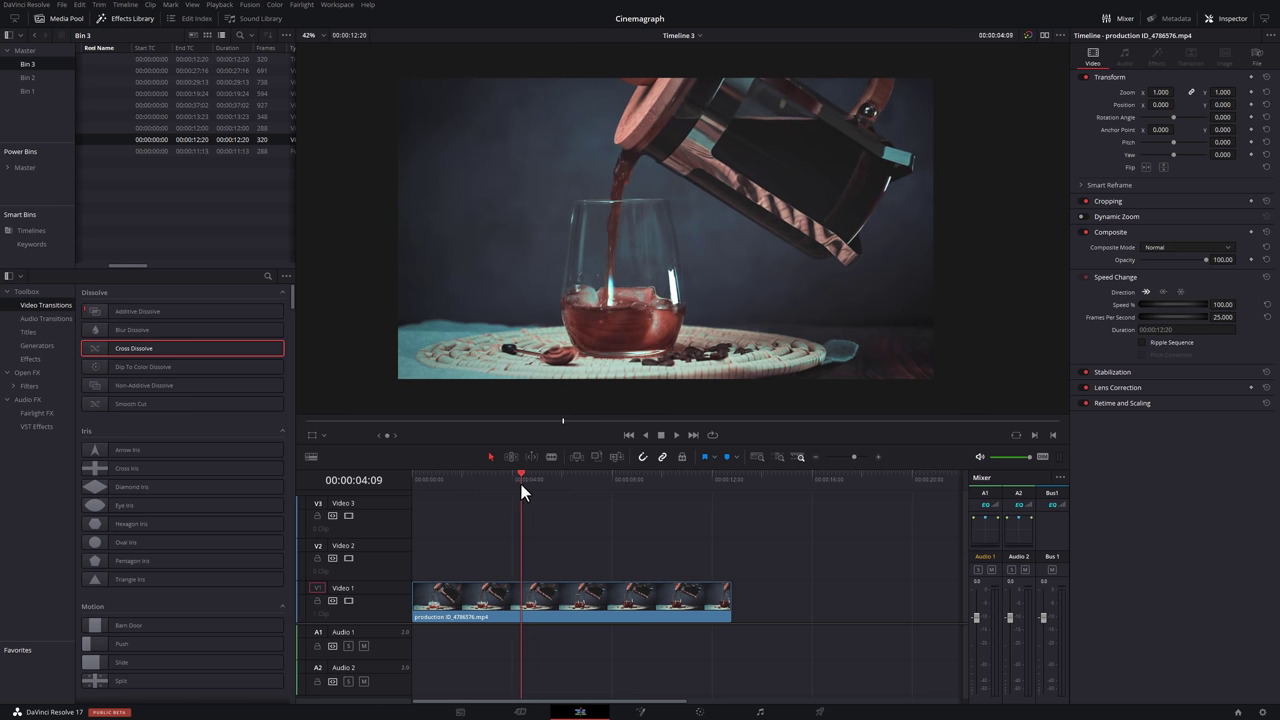
{"action": "left_click", "coordinate": [543, 597]}
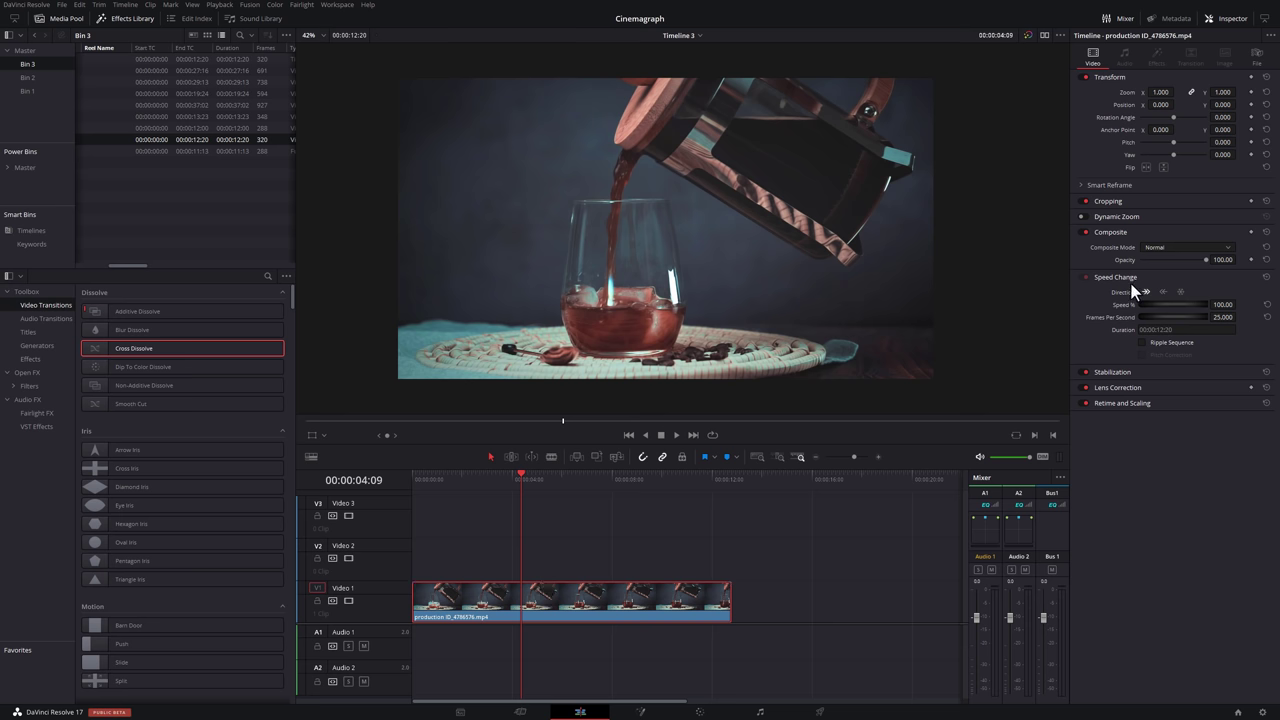
{"action": "key", "text": "ctrl+b"}
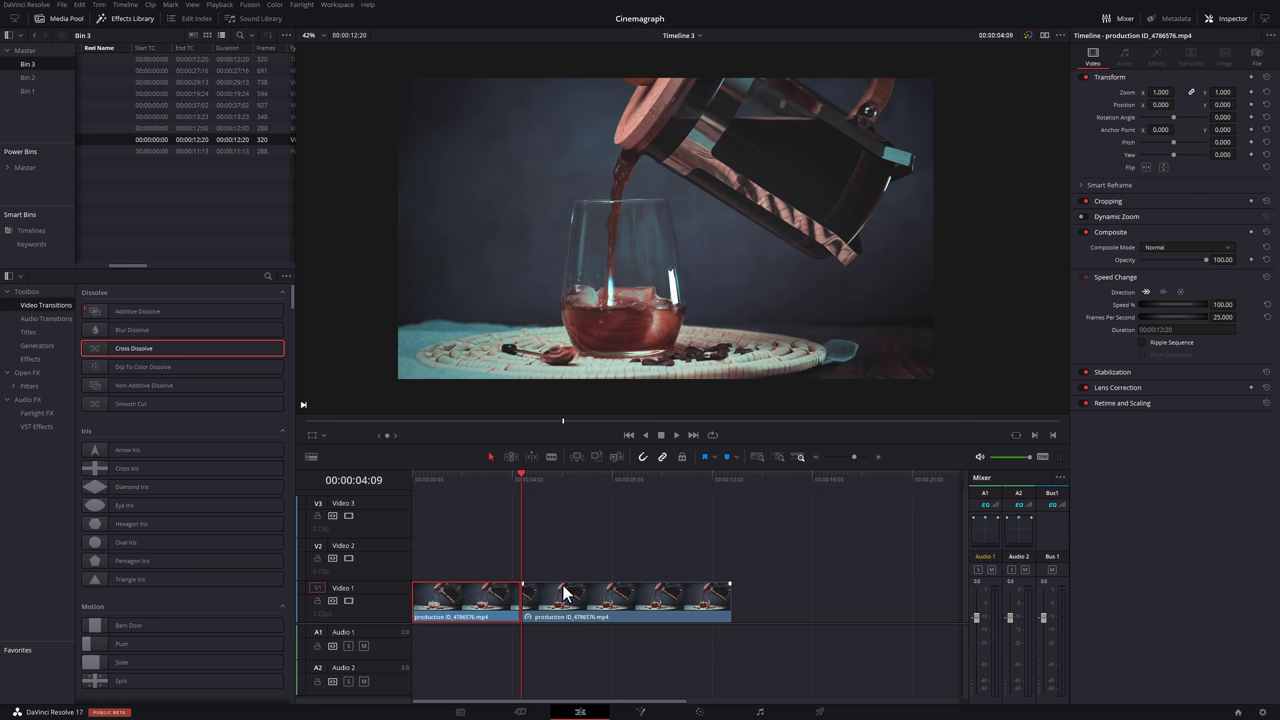
{"action": "left_click_drag", "start_coordinate": [563, 593], "coordinate": [566, 553]}
{"action": "left_click_drag", "start_coordinate": [513, 599], "coordinate": [718, 600]}
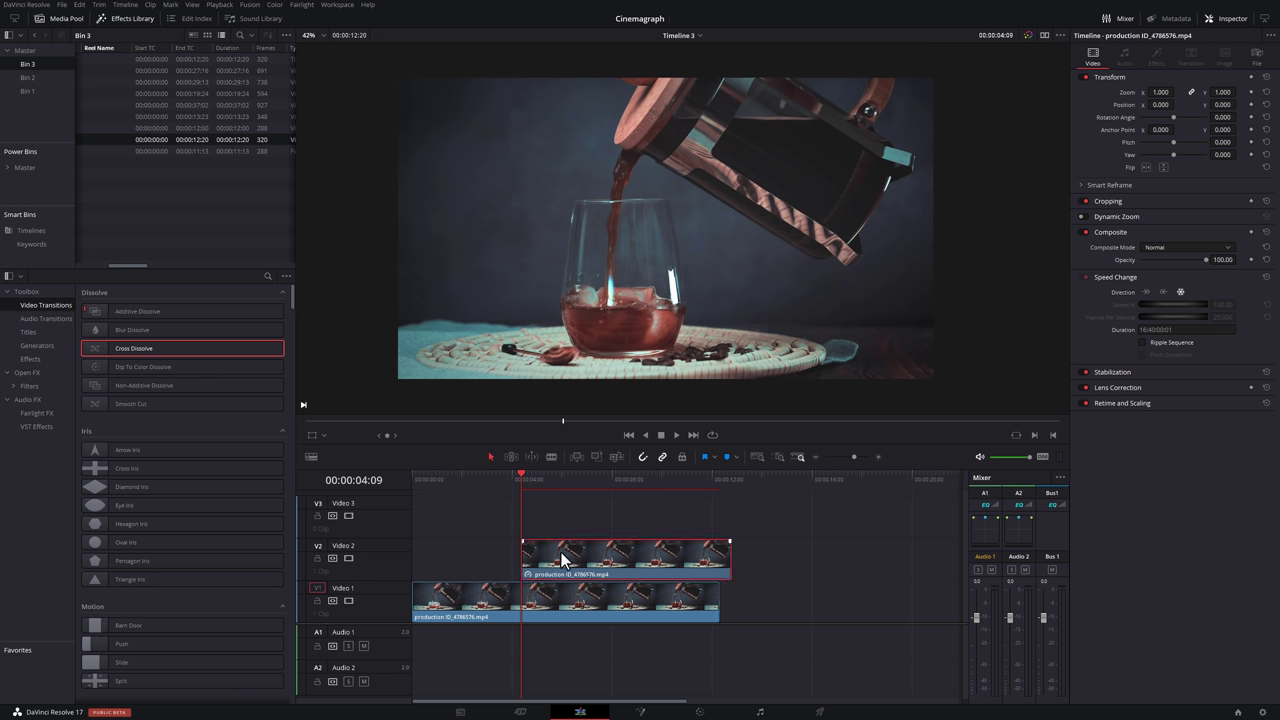
On the Color page, add an alpha output to the node tree and choose the Pen window
{"action": "left_click", "coordinate": [702, 712]}
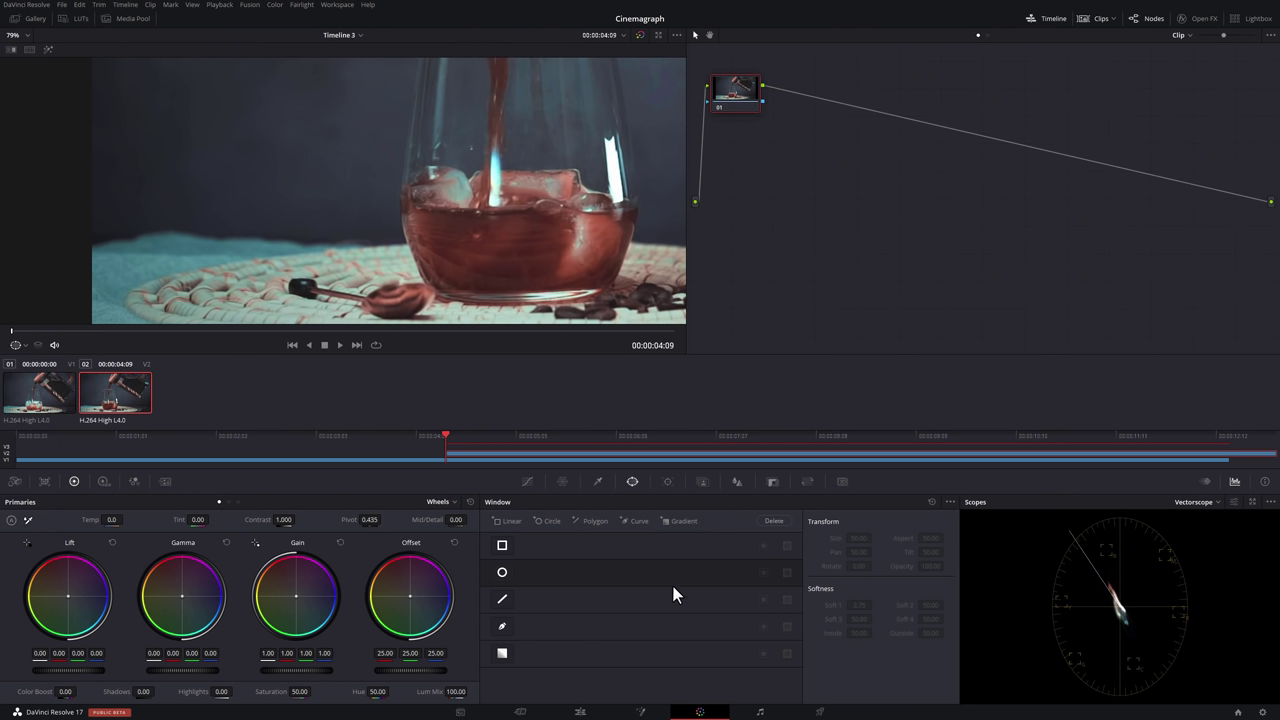
{"action": "right_click", "coordinate": [850, 142]}
{"action": "left_click", "coordinate": [894, 180]}
{"action": "left_click", "coordinate": [503, 627]}
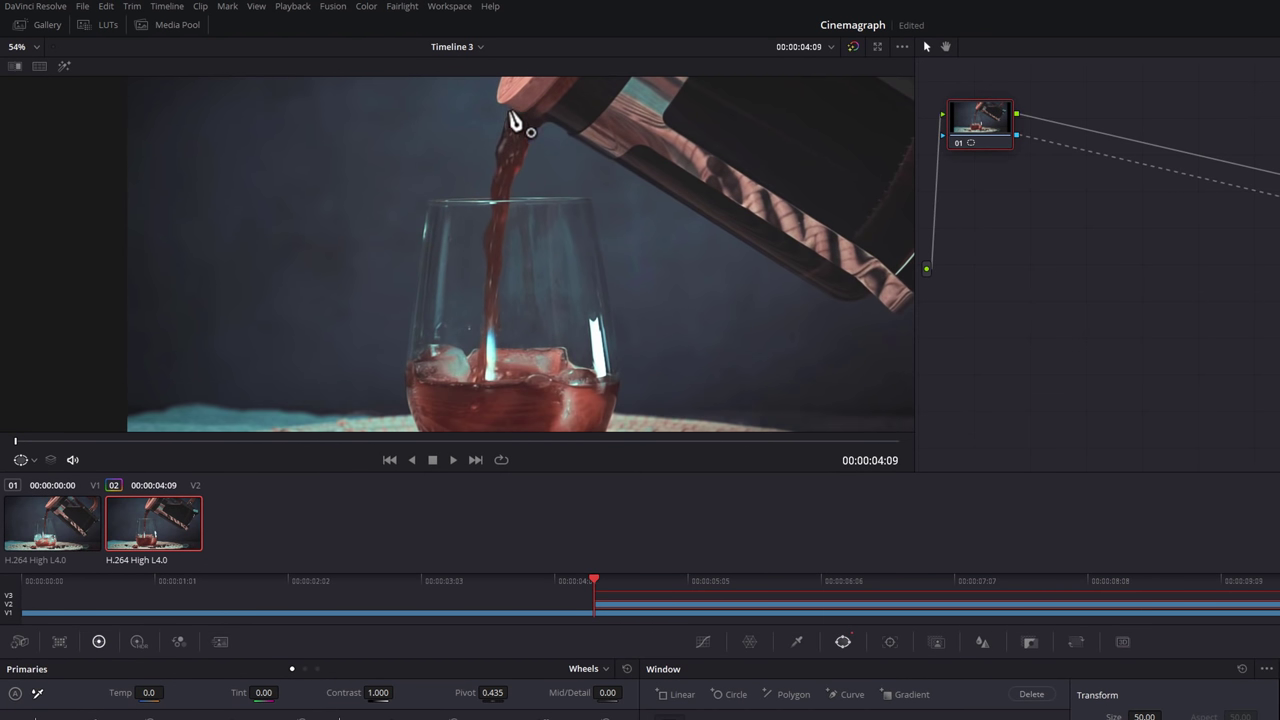
Trace the mask down the coffee stream's right edge from the spout into the glass
{"action": "left_click", "coordinate": [540, 118]}
{"action": "left_click", "coordinate": [542, 124]}
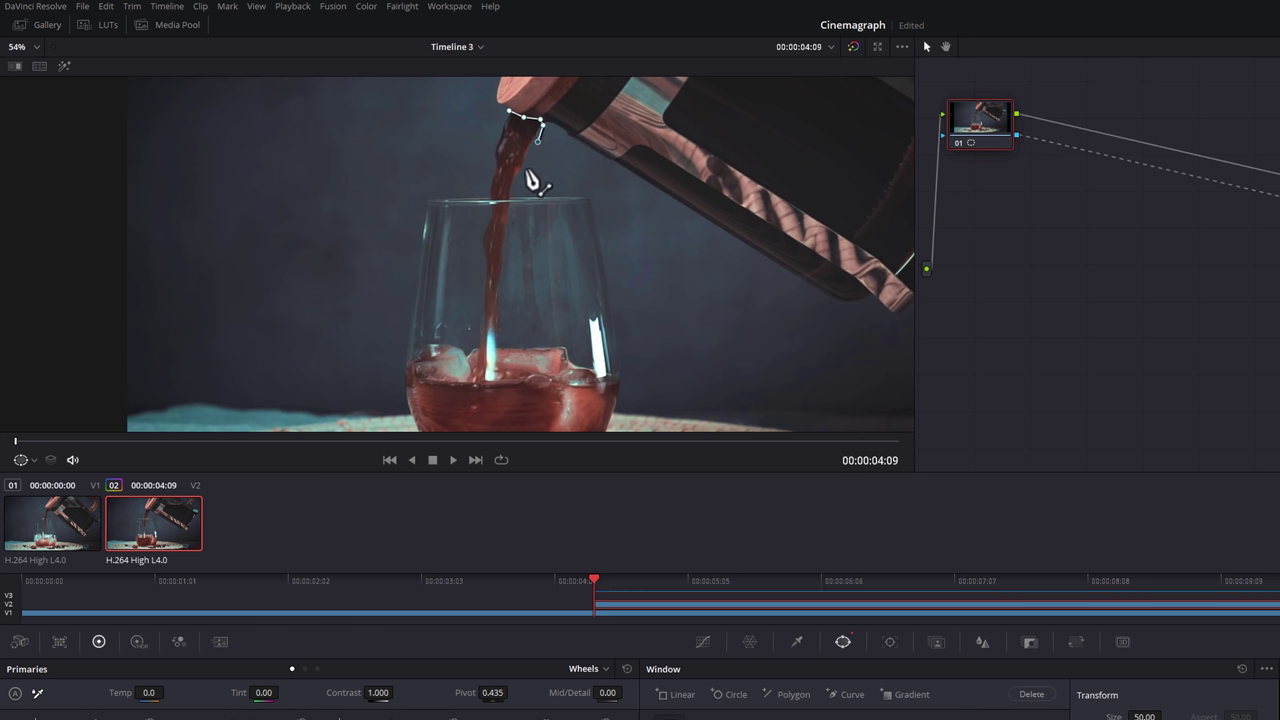
{"action": "left_click", "coordinate": [523, 178]}
{"action": "left_click", "coordinate": [512, 210]}
{"action": "left_click", "coordinate": [510, 237]}
{"action": "left_click", "coordinate": [508, 262]}
{"action": "left_click", "coordinate": [504, 292]}
{"action": "left_click", "coordinate": [502, 318]}
{"action": "left_click", "coordinate": [502, 345]}
{"action": "left_click", "coordinate": [503, 368]}
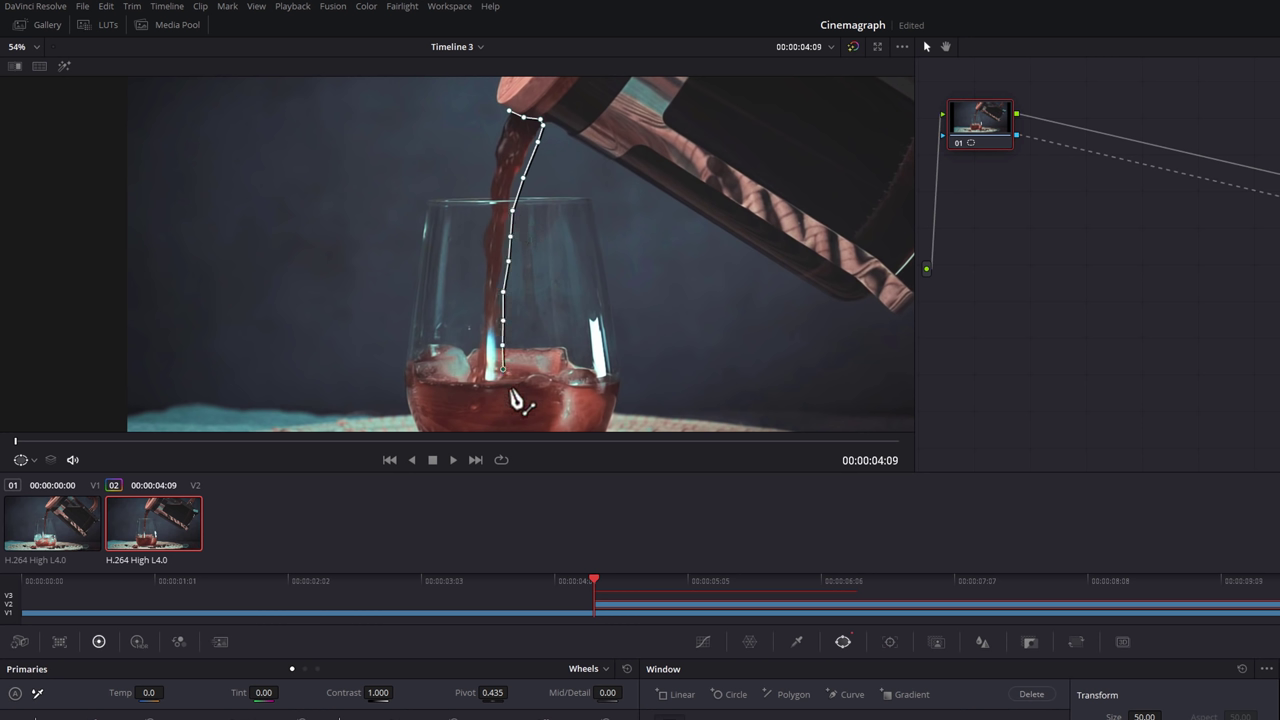
Outline the stream's bottom in the ice and trace back up its left side, closing at the first point
{"action": "left_click", "coordinate": [510, 386]}
{"action": "left_click", "coordinate": [496, 393]}
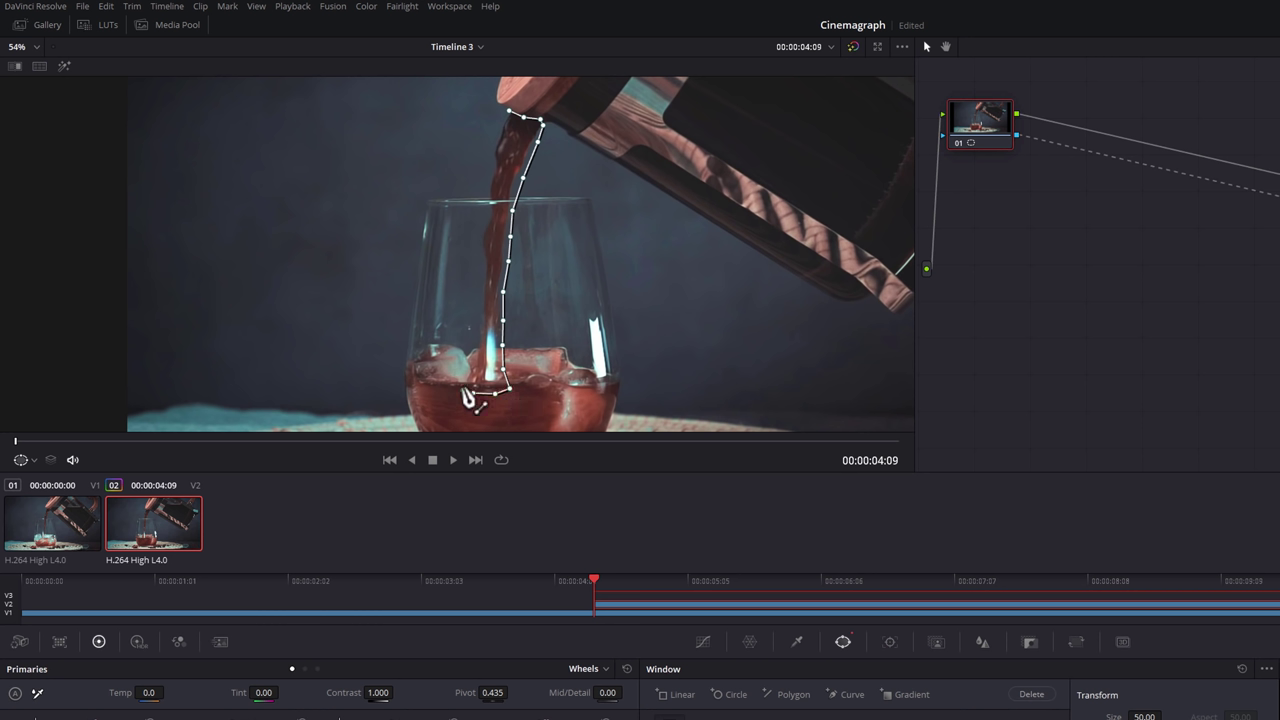
{"action": "left_click", "coordinate": [465, 388]}
{"action": "left_click", "coordinate": [473, 333]}
{"action": "left_click", "coordinate": [476, 281]}
{"action": "left_click", "coordinate": [478, 233]}
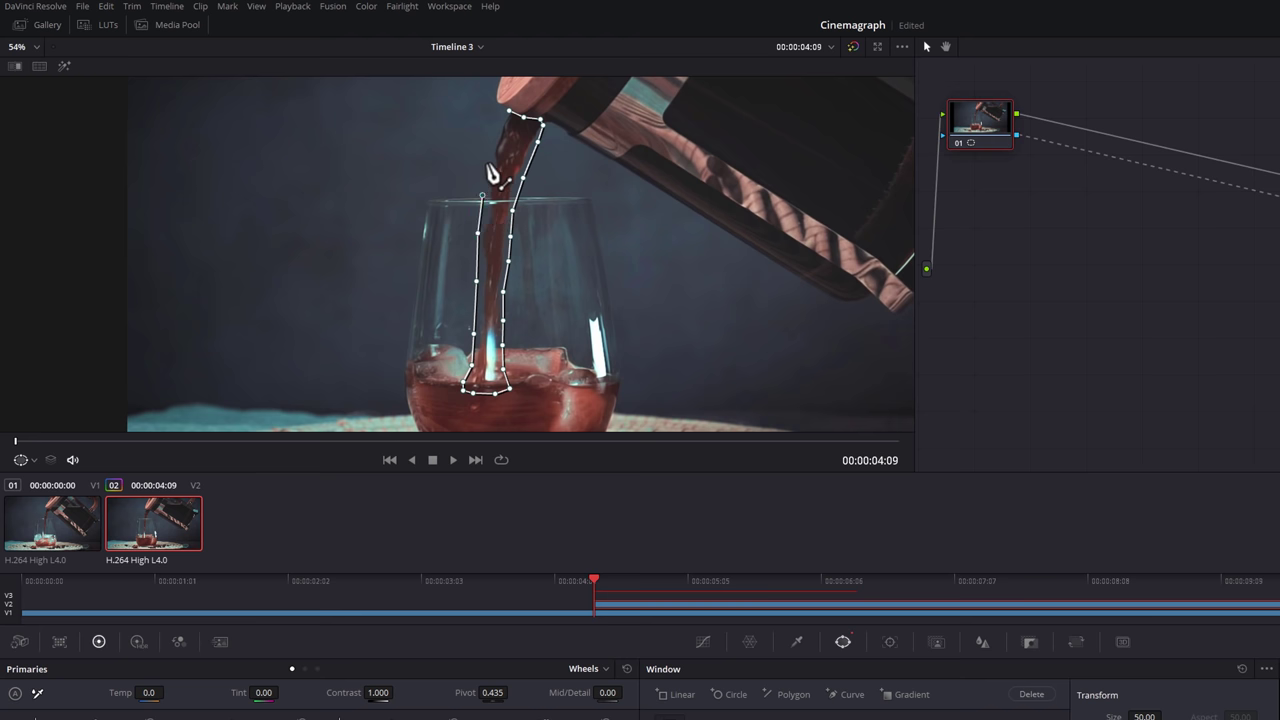
{"action": "left_click", "coordinate": [491, 152]}
{"action": "left_click", "coordinate": [508, 114]}
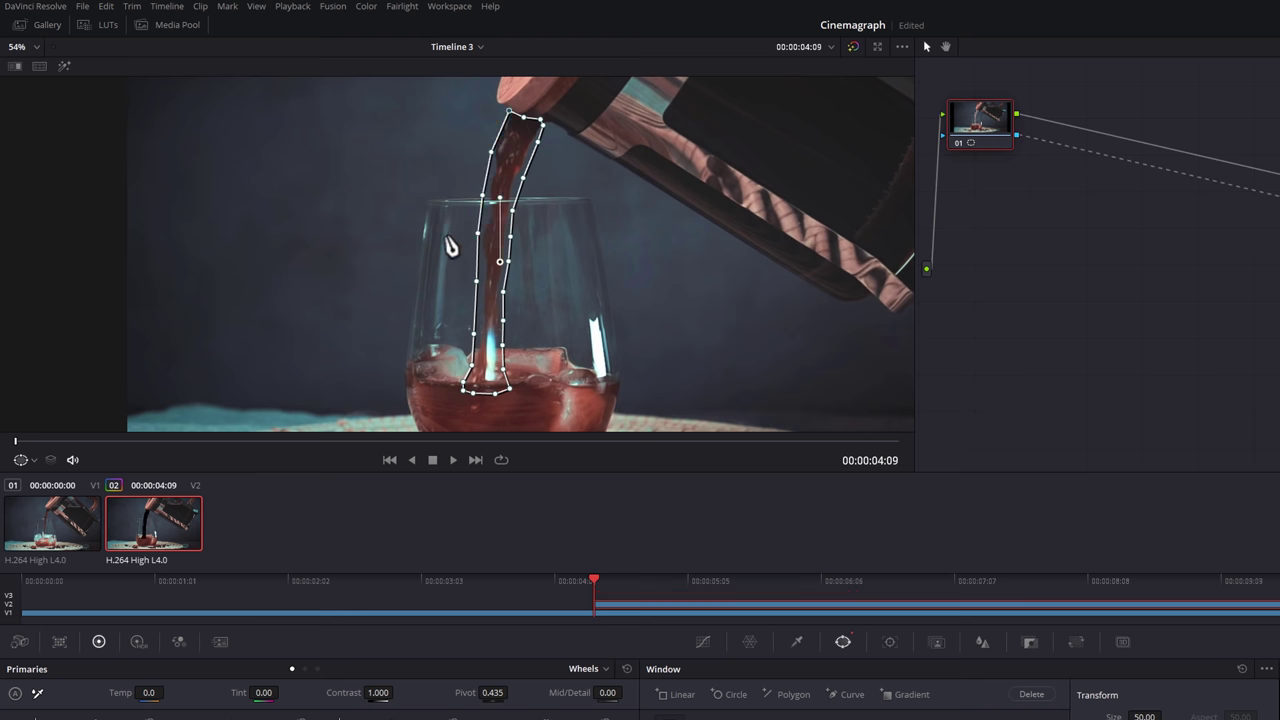
Hide the mask outline in the viewer and play back the pour through the feathered mask
{"action": "left_click", "coordinate": [24, 461]}
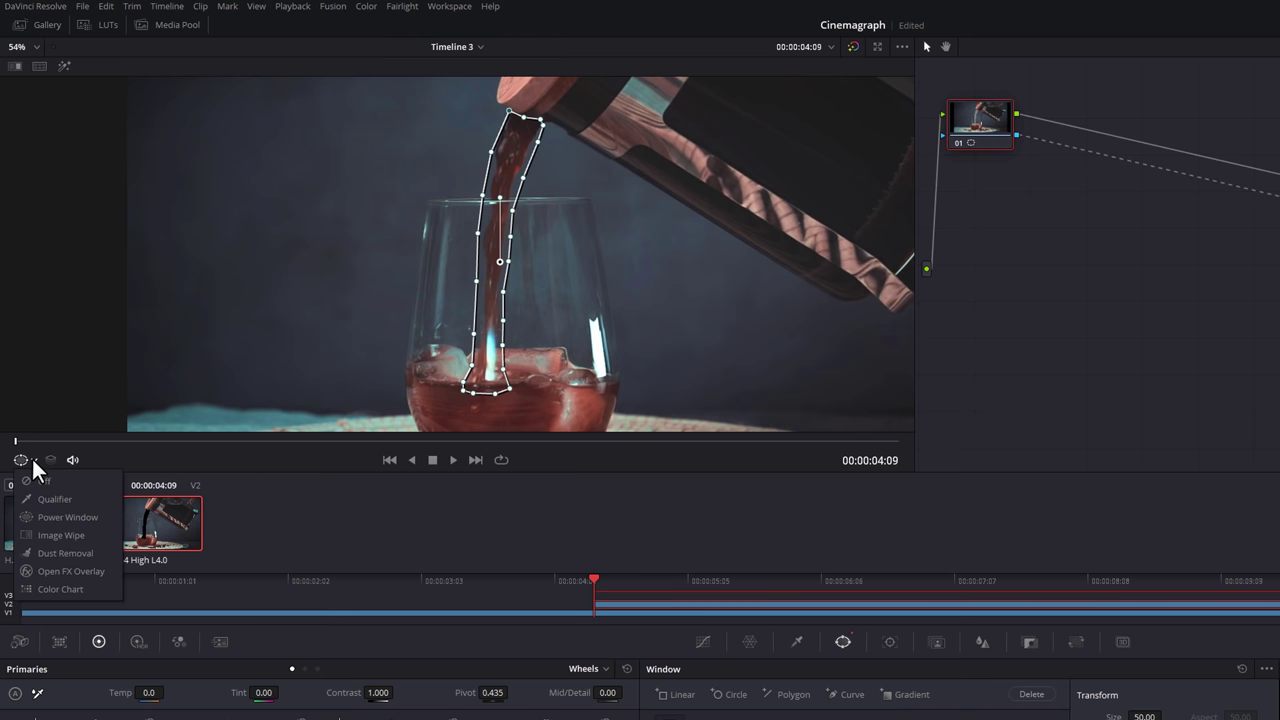
{"action": "left_click", "coordinate": [43, 482]}
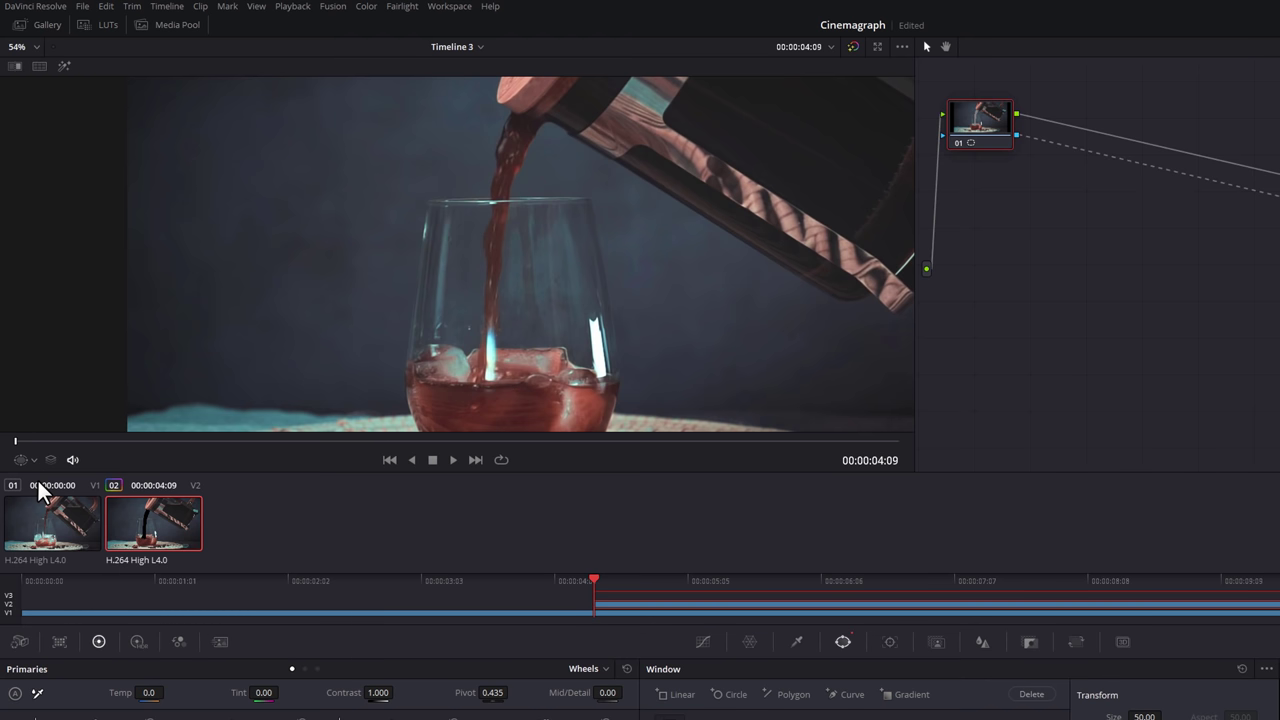
{"action": "key", "text": "space"}
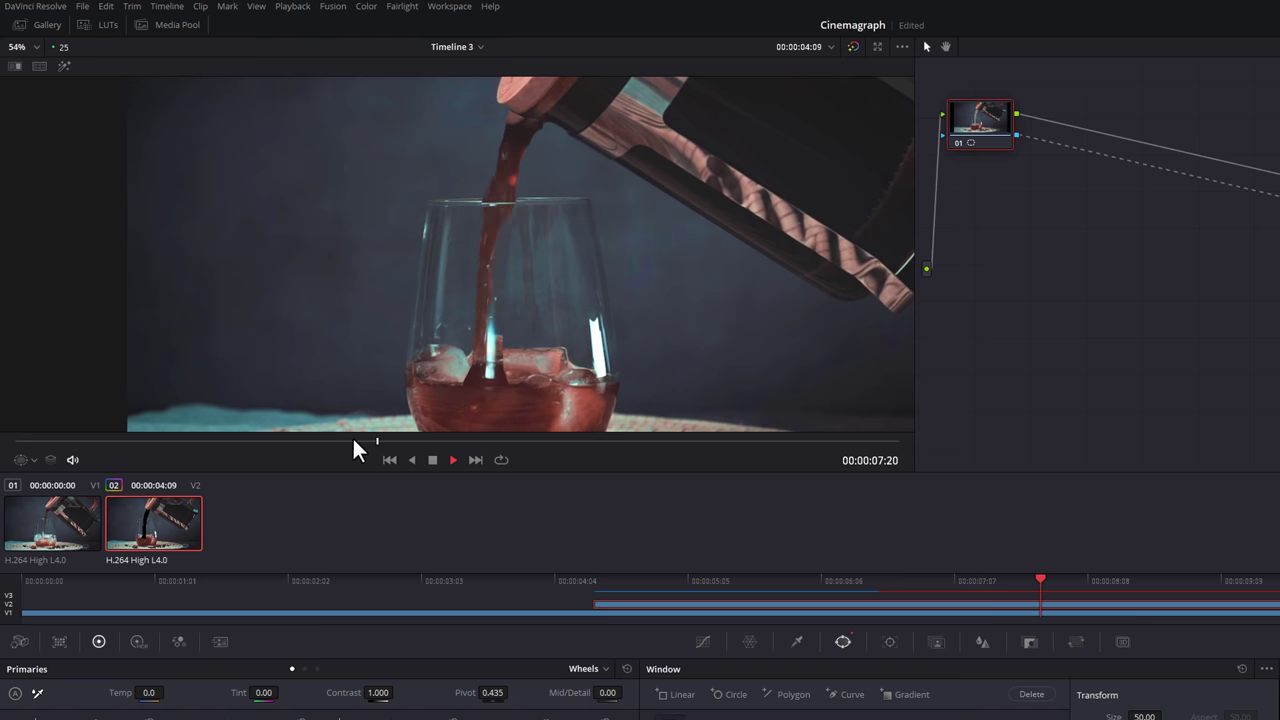
{"action": "key", "text": "space"}
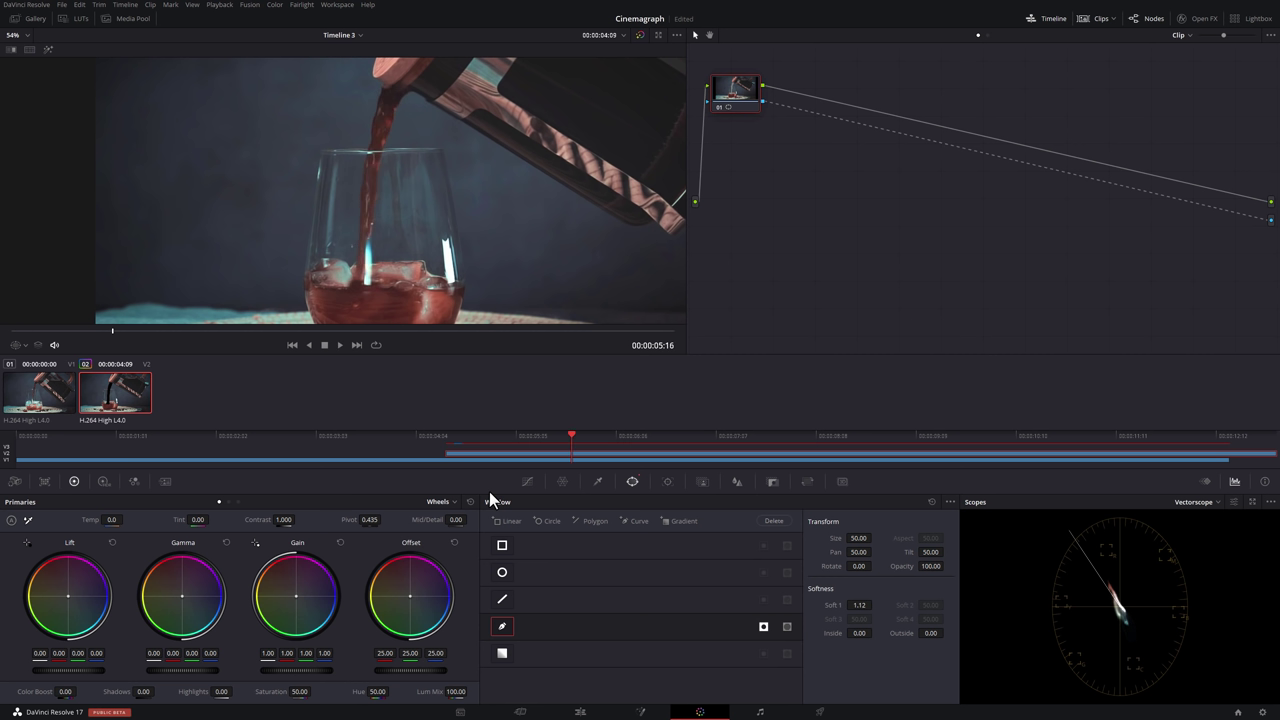
Move the frozen V2 clip to 00:00:00:00 on the edit timeline and scrub through it
{"action": "left_click", "coordinate": [580, 711]}
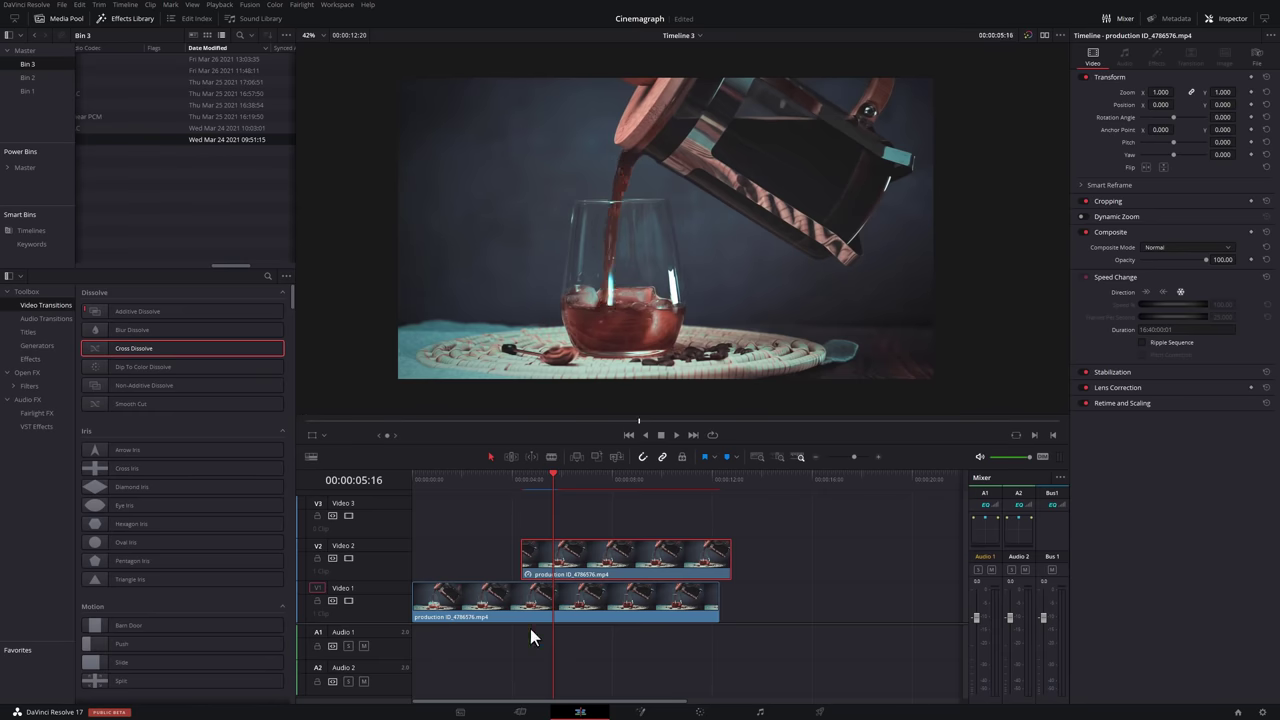
{"action": "left_click_drag", "start_coordinate": [531, 634], "coordinate": [411, 481]}
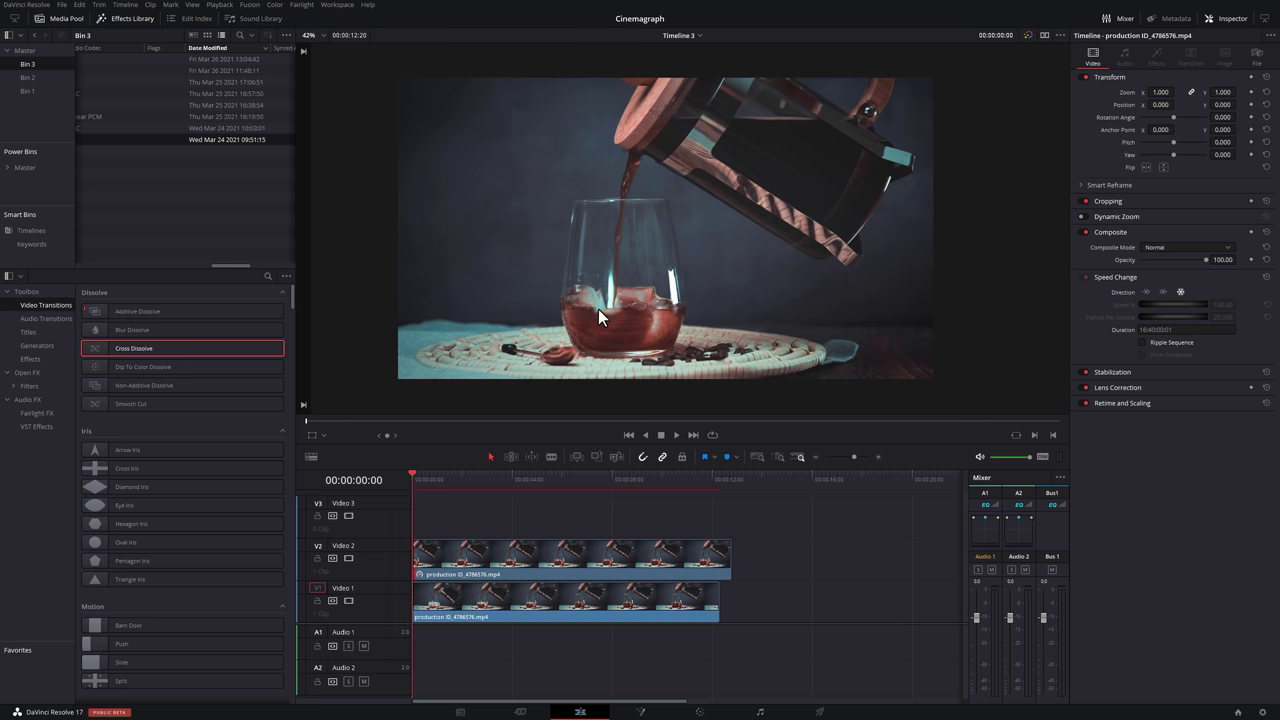
{"action": "left_click_drag", "start_coordinate": [445, 481], "coordinate": [518, 456]}
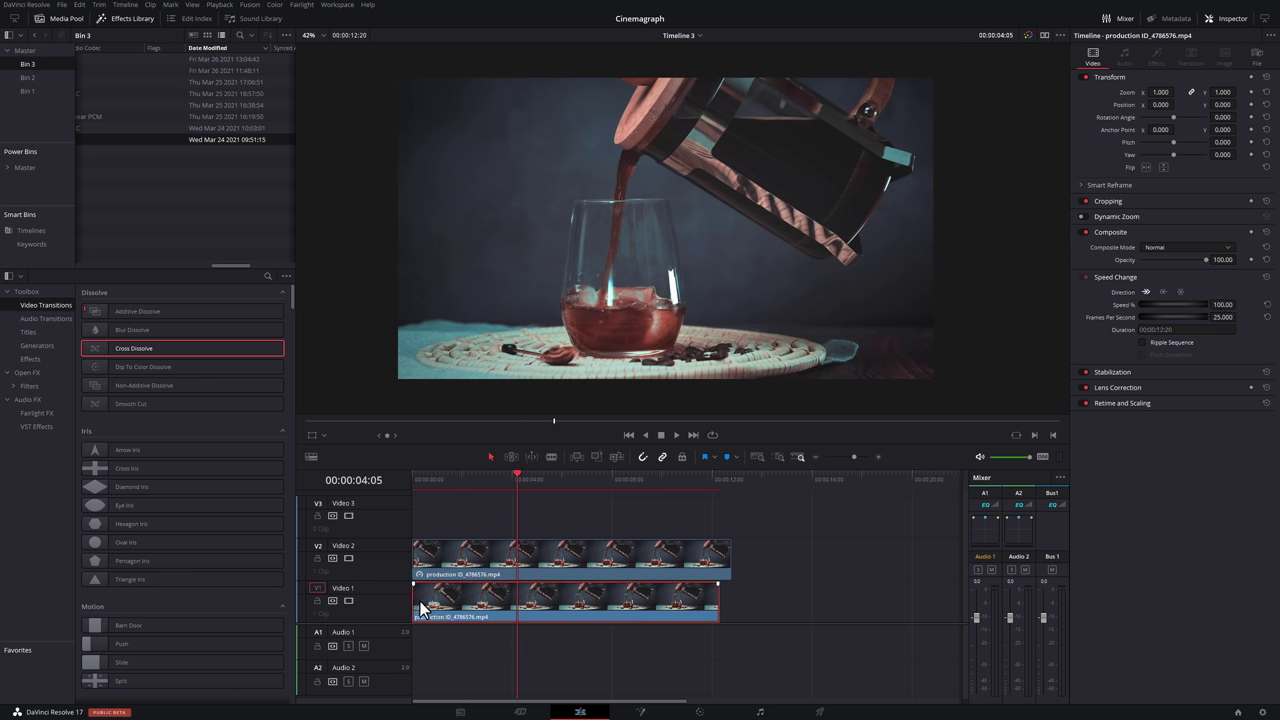
Trim the front of the V1 pour clip to start around 04:05 and play to check
{"action": "left_click_drag", "start_coordinate": [415, 603], "coordinate": [517, 603]}
{"action": "key", "text": "space"}
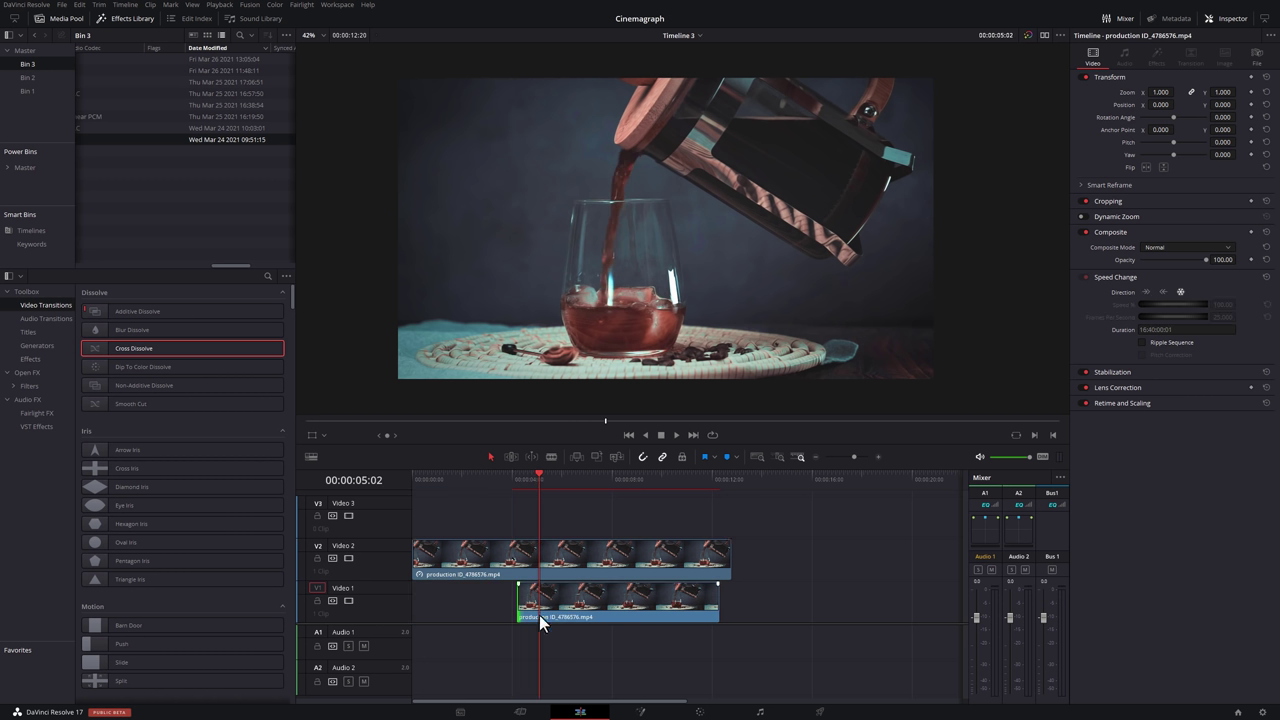
{"action": "left_click", "coordinate": [547, 606]}
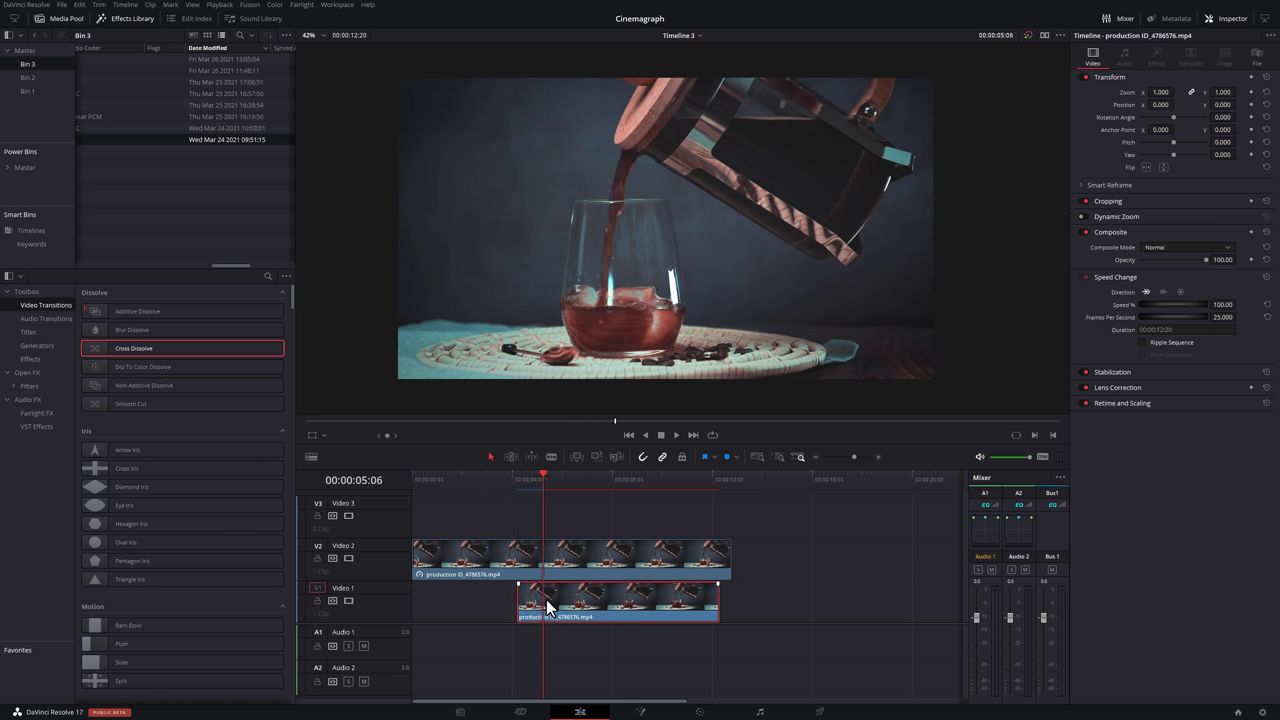